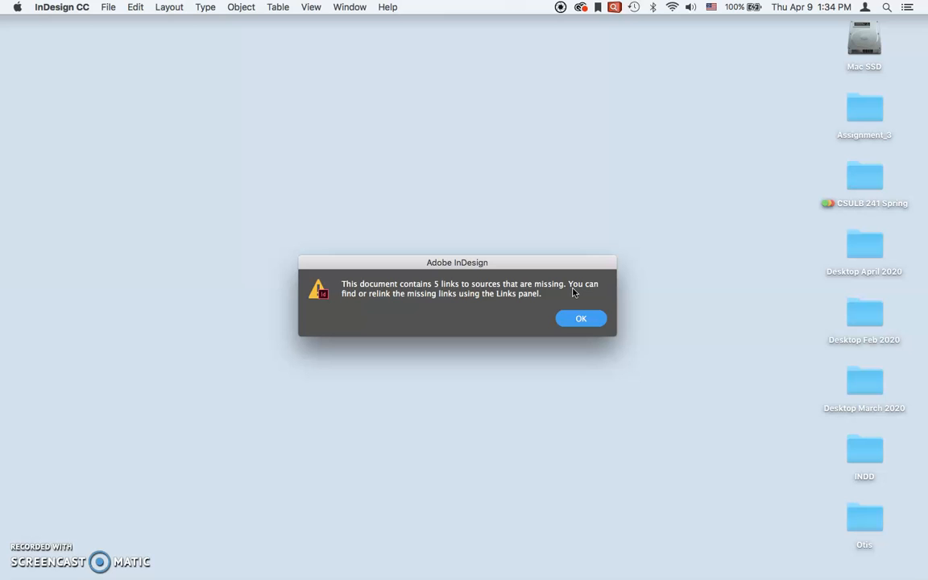
# Dismiss the missing-links warning and show the expanded Links panel beside the tools.
pyautogui.click(580, 321)
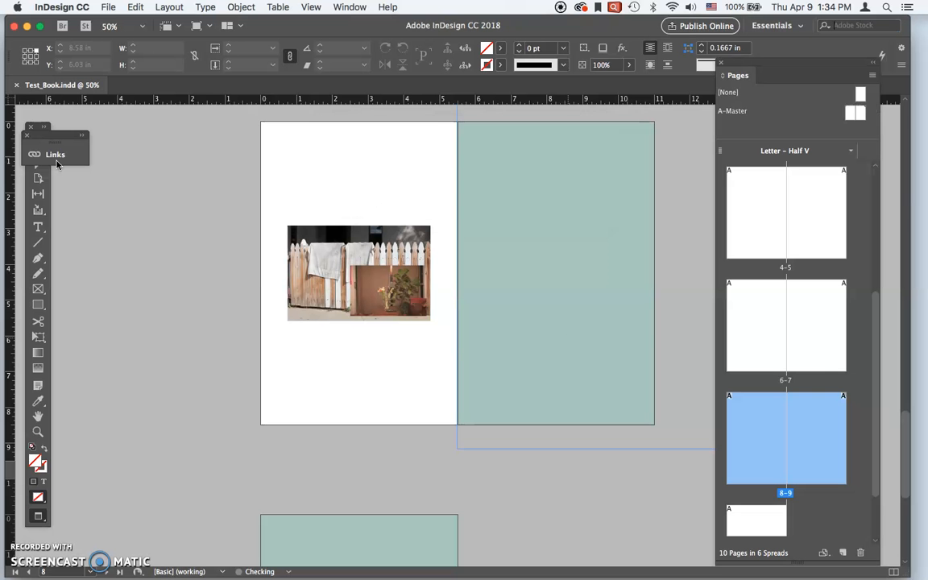
pyautogui.moveTo(58, 146); pyautogui.dragTo(110, 137)
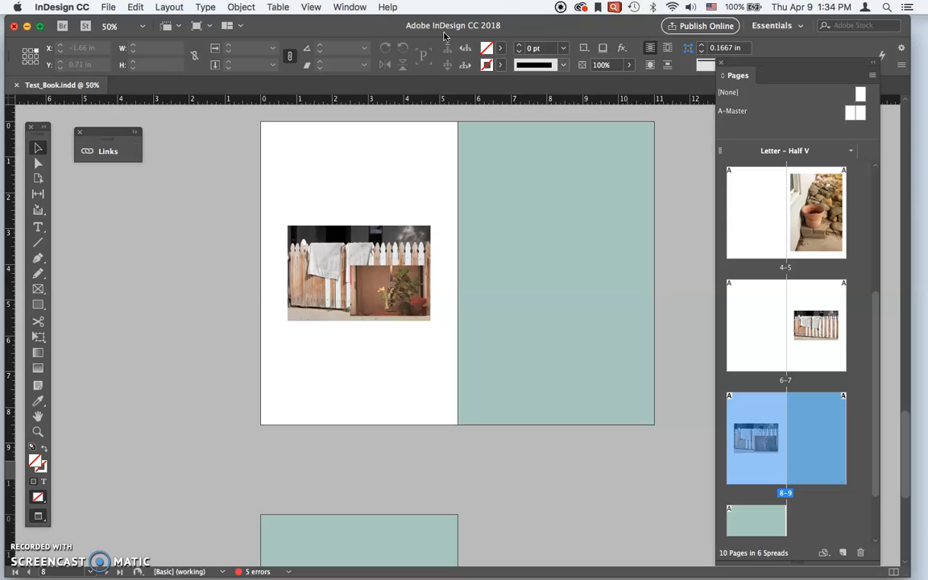
pyautogui.click(361, 6)
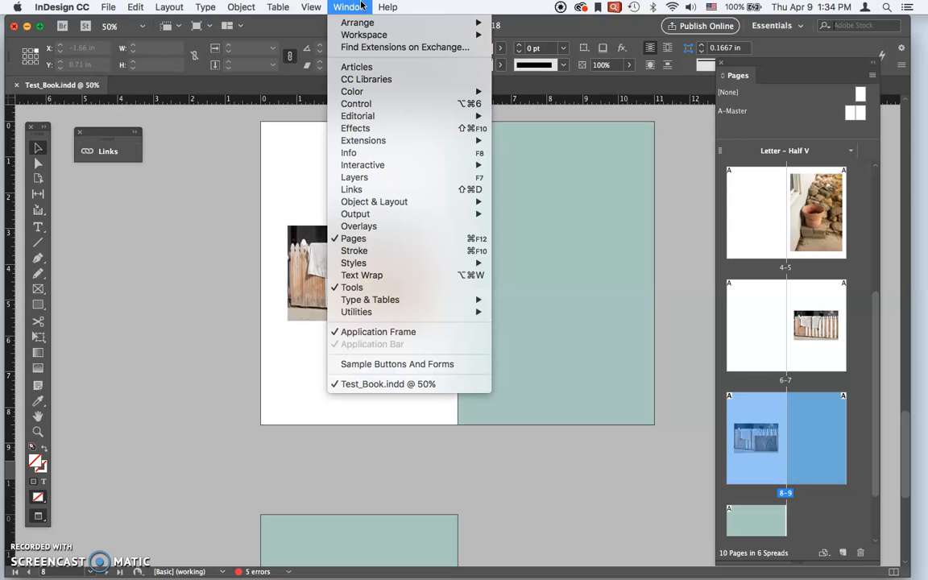
pyautogui.click(363, 189)
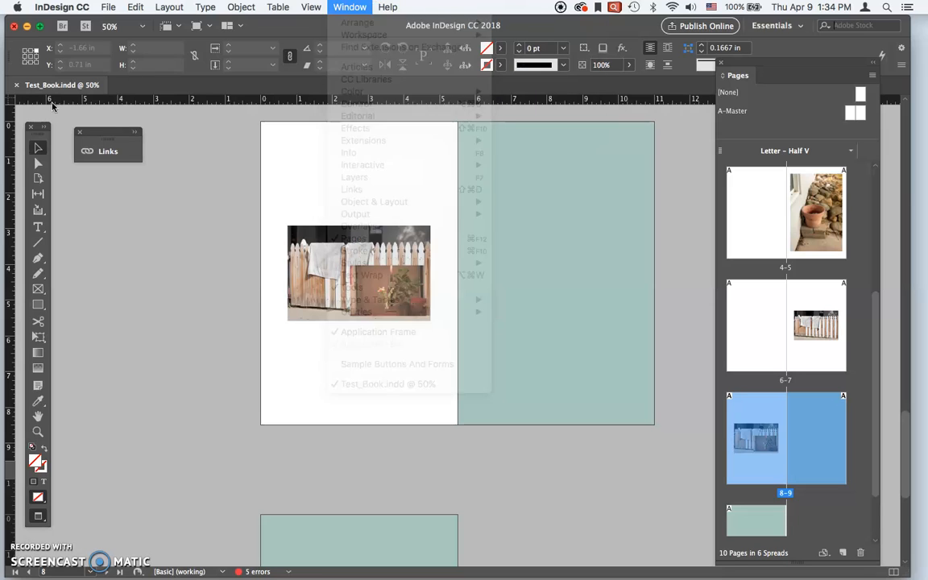
pyautogui.click(108, 152)
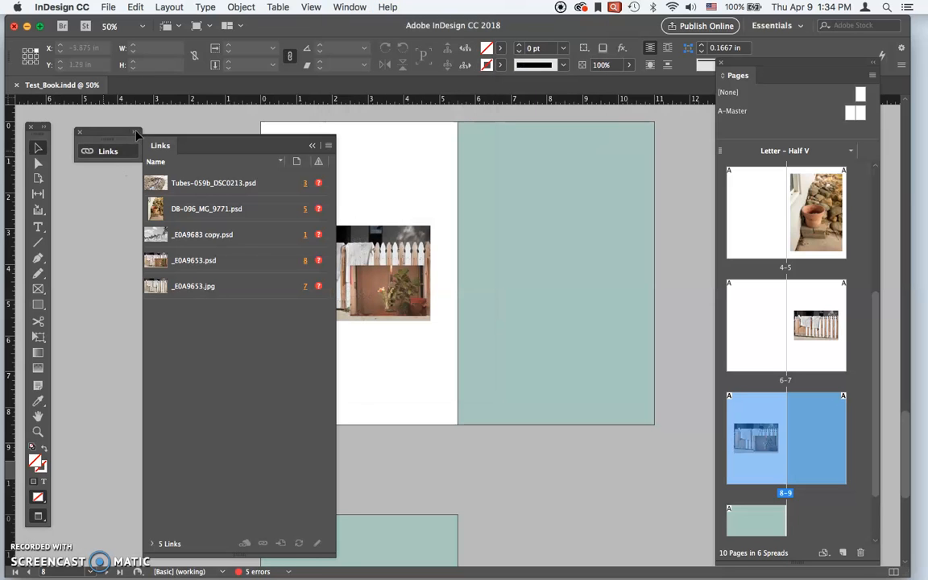
pyautogui.click(129, 130)
pyautogui.moveTo(169, 138); pyautogui.dragTo(145, 124)
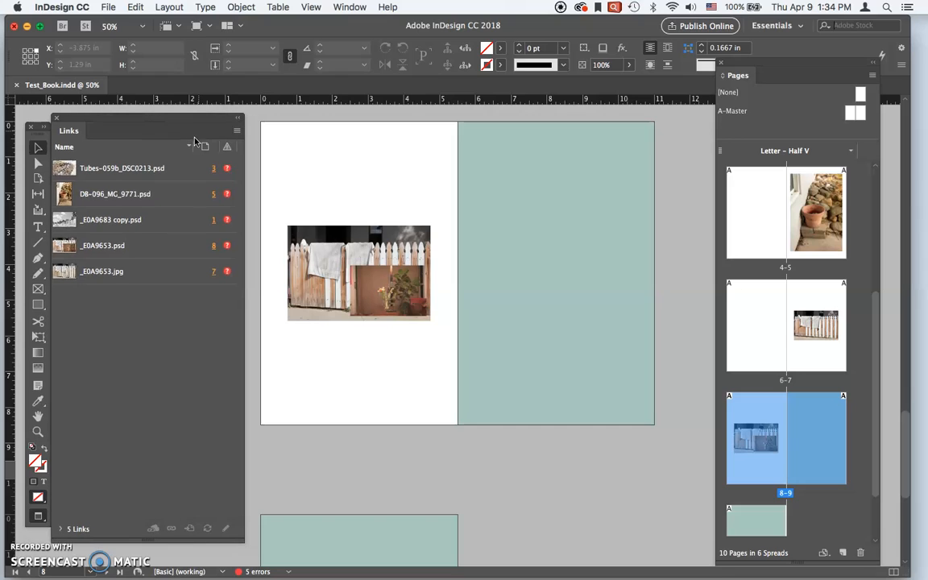
# Relink the missing DB-096_MG_9771.psd by searching This Mac for "DB-096_" and choosing the matching file.
pyautogui.doubleClick(226, 196)
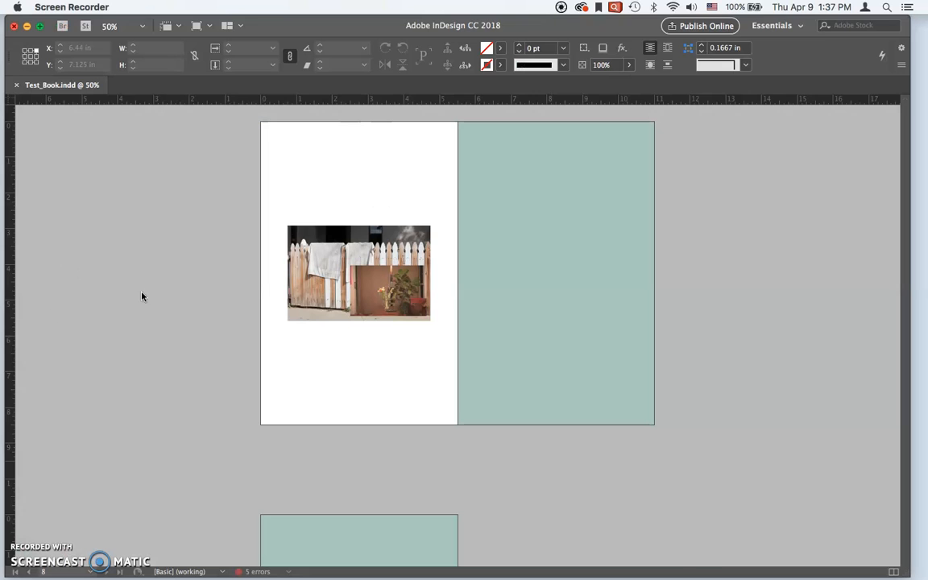
pyautogui.click(179, 283)
pyautogui.doubleClick(227, 195)
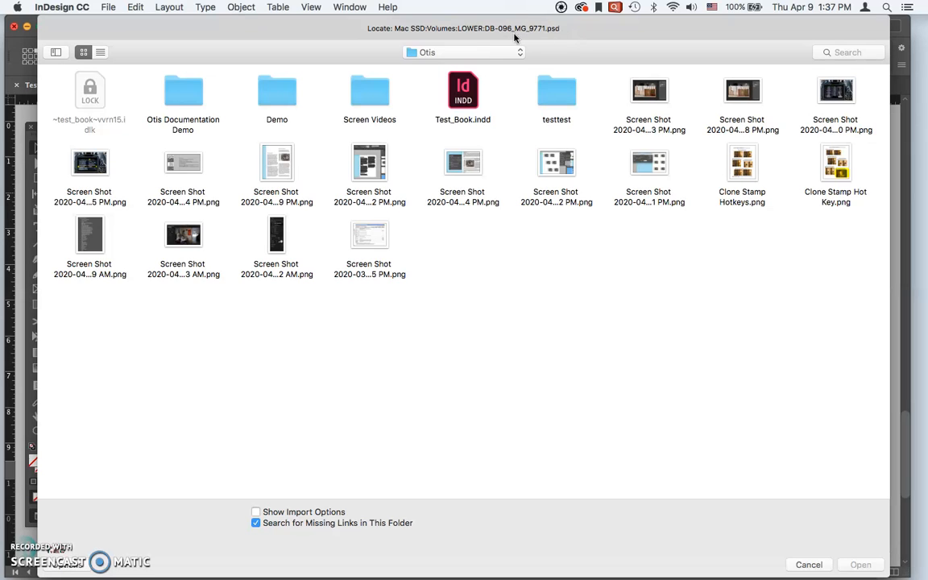
pyautogui.click(833, 51)
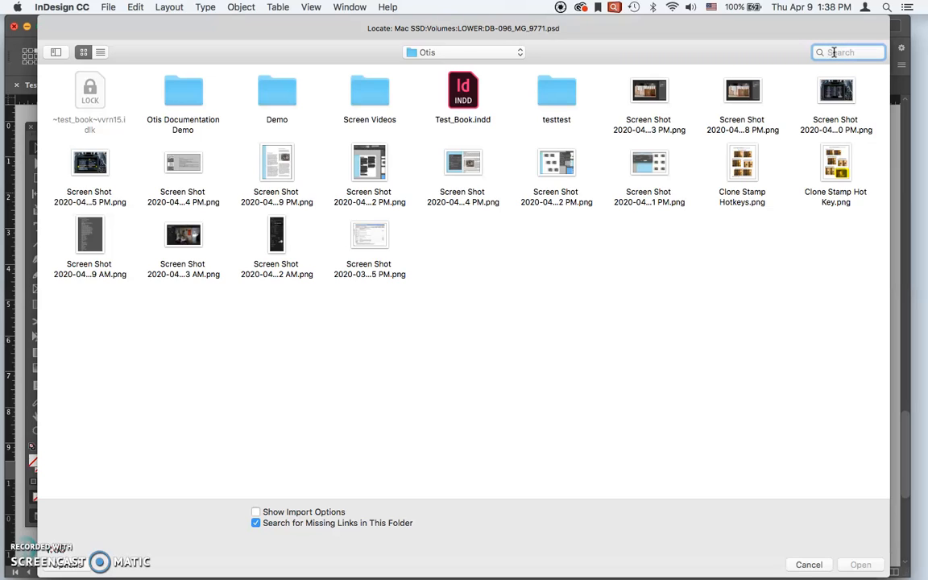
pyautogui.write('DB-096_')
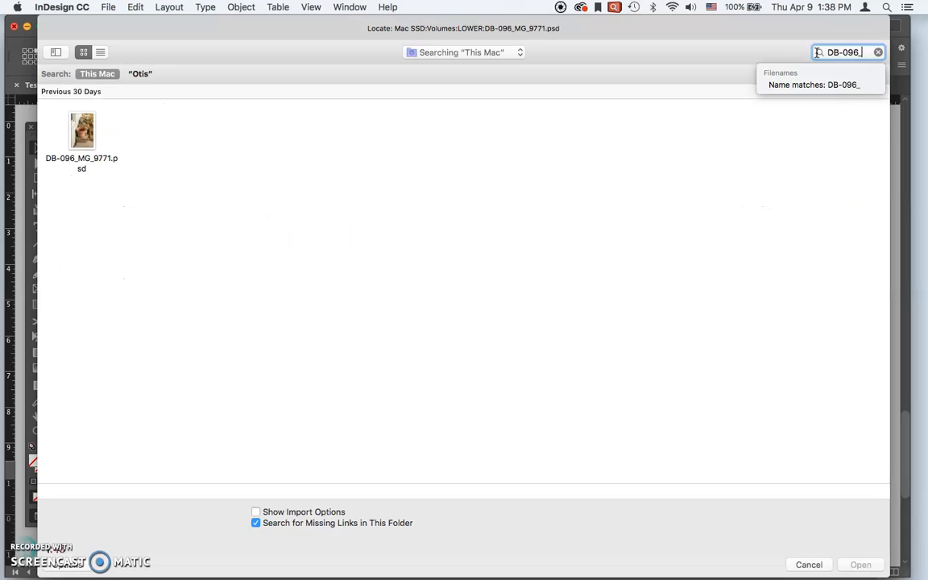
pyautogui.click(99, 74)
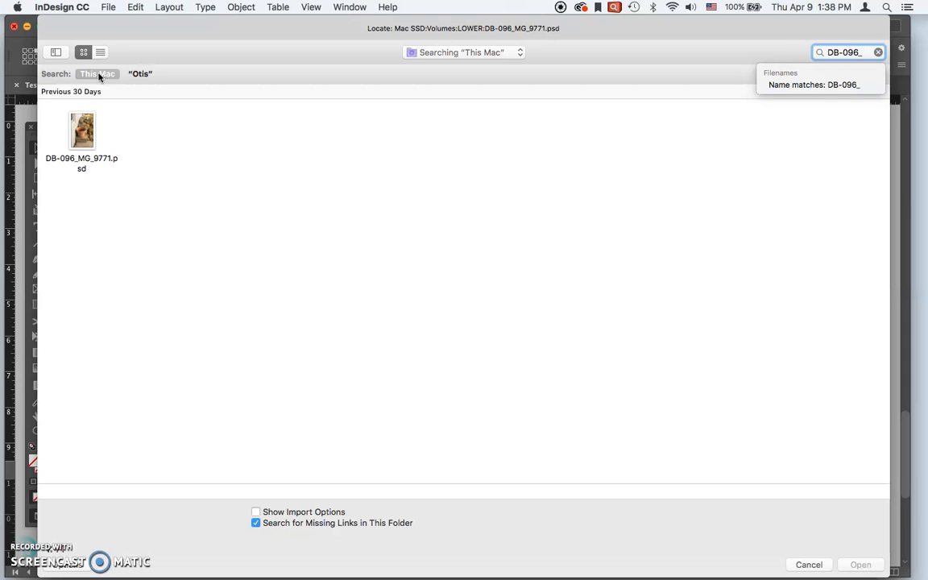
pyautogui.click(84, 130)
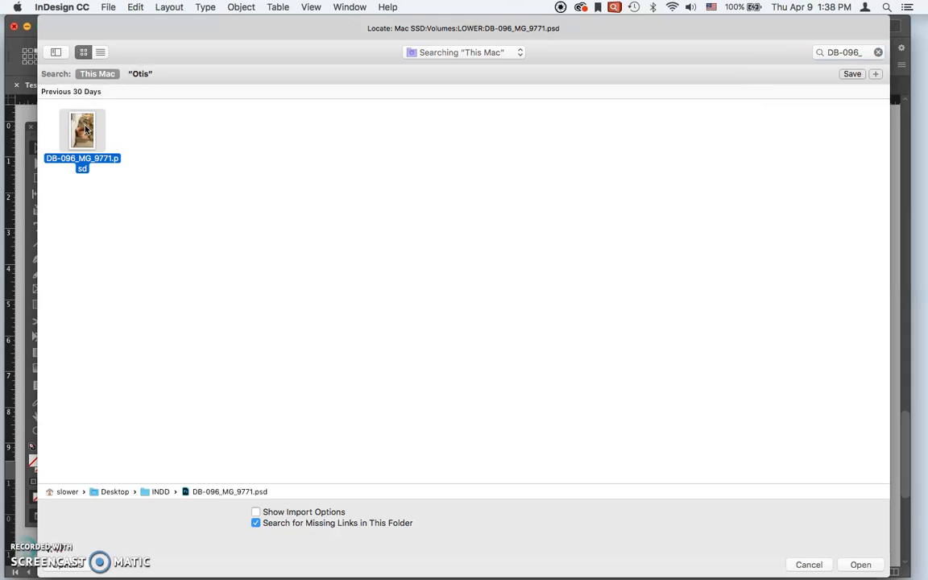
pyautogui.click(859, 565)
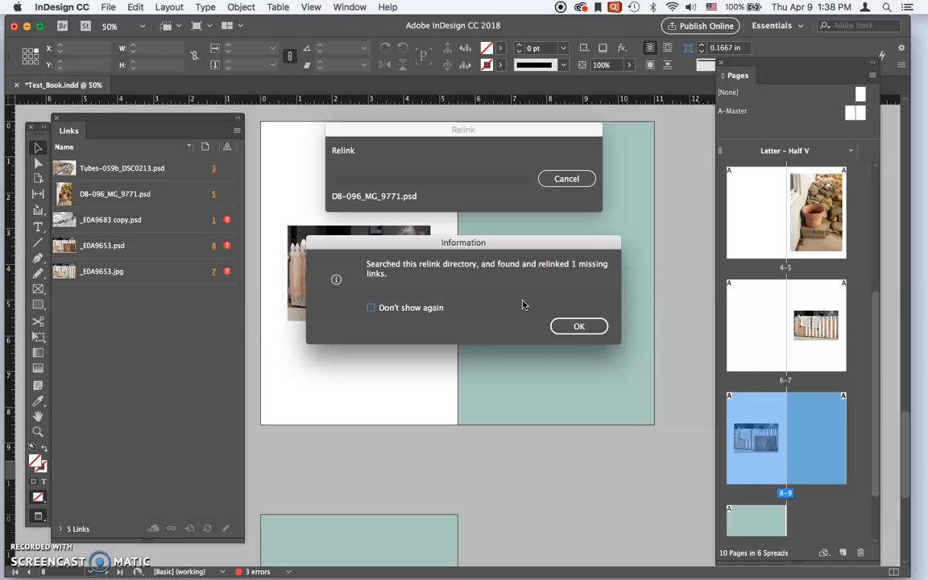
pyautogui.click(585, 327)
pyautogui.click(558, 325)
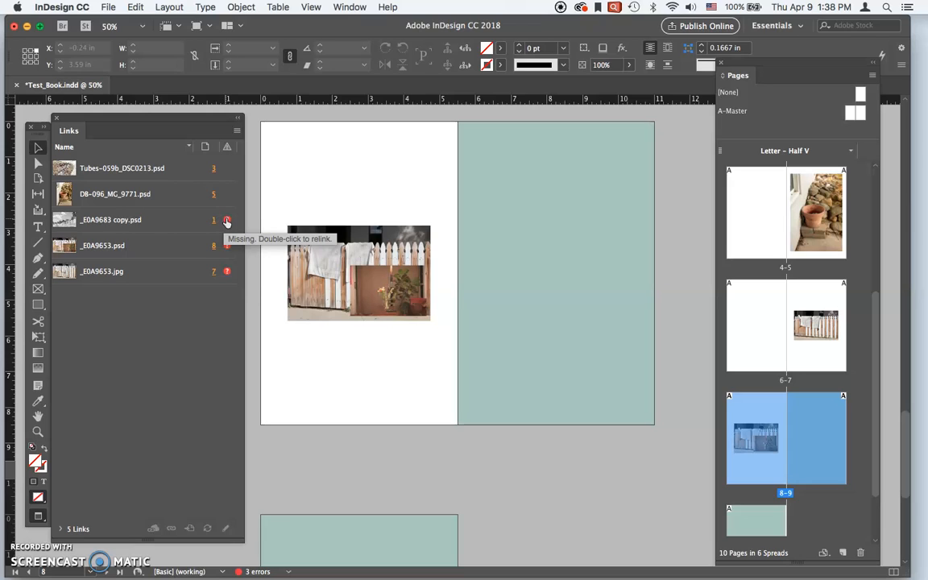
# Relink the missing _E0A9683 copy.psd by searching This Mac for "_E0A9683" and choosing the matching file.
pyautogui.doubleClick(227, 221)
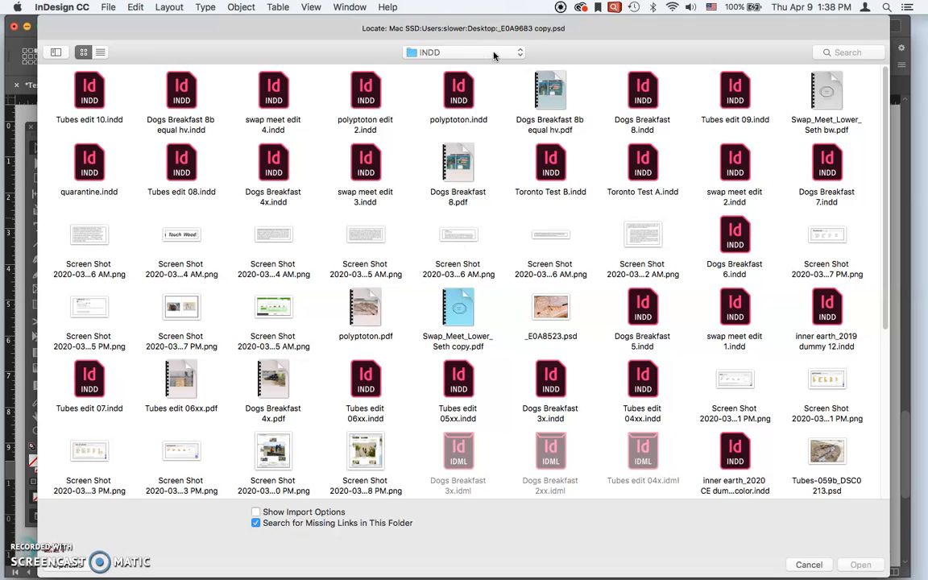
pyautogui.click(844, 53)
pyautogui.write('_E0A9683')
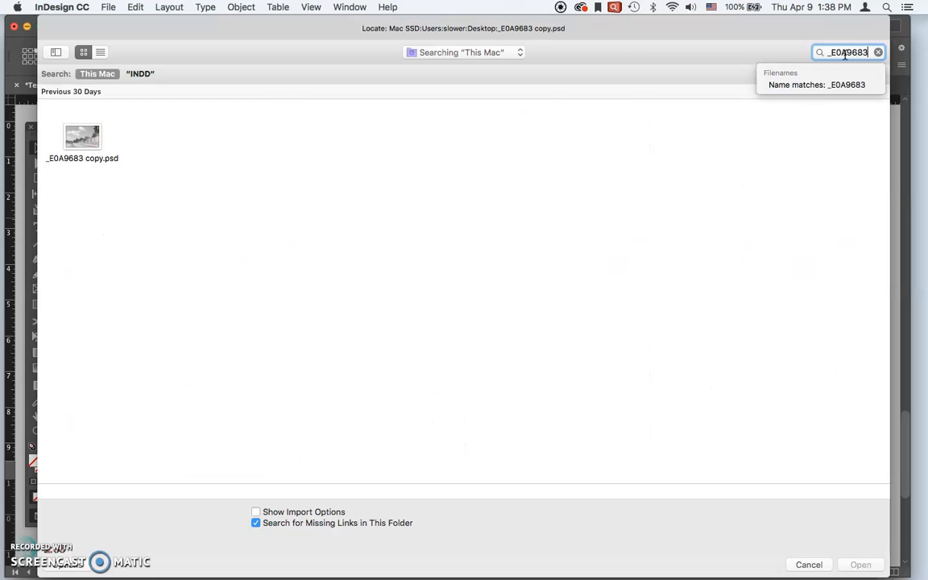
pyautogui.click(94, 157)
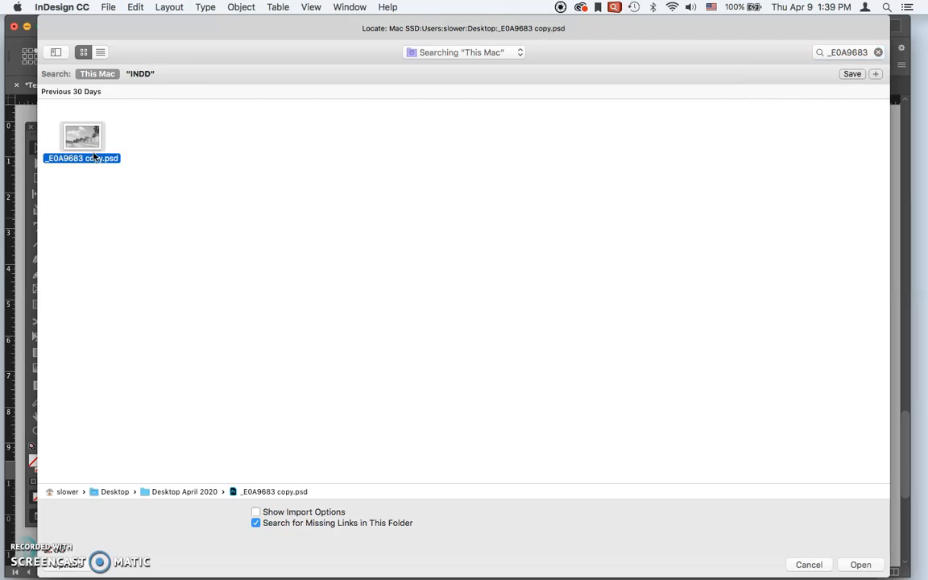
pyautogui.click(860, 565)
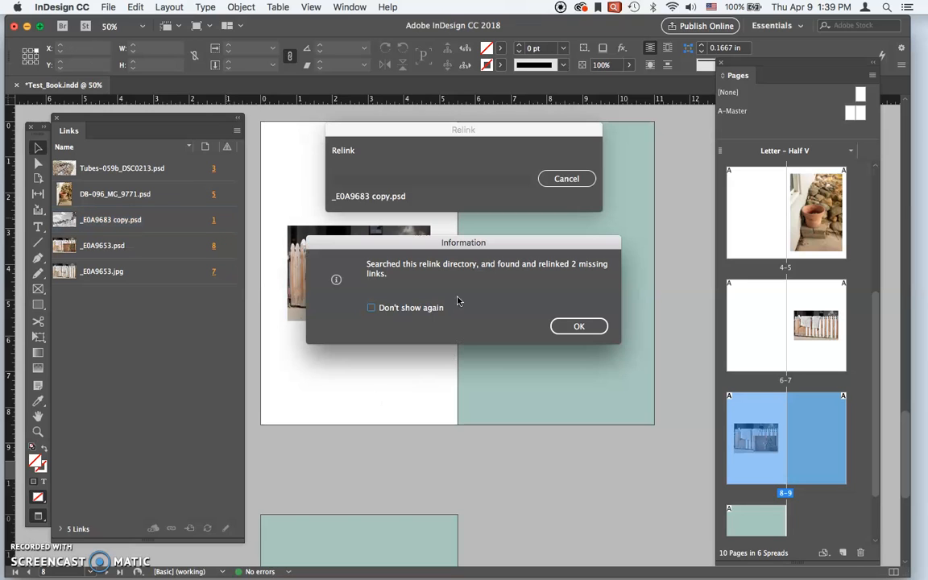
pyautogui.click(564, 326)
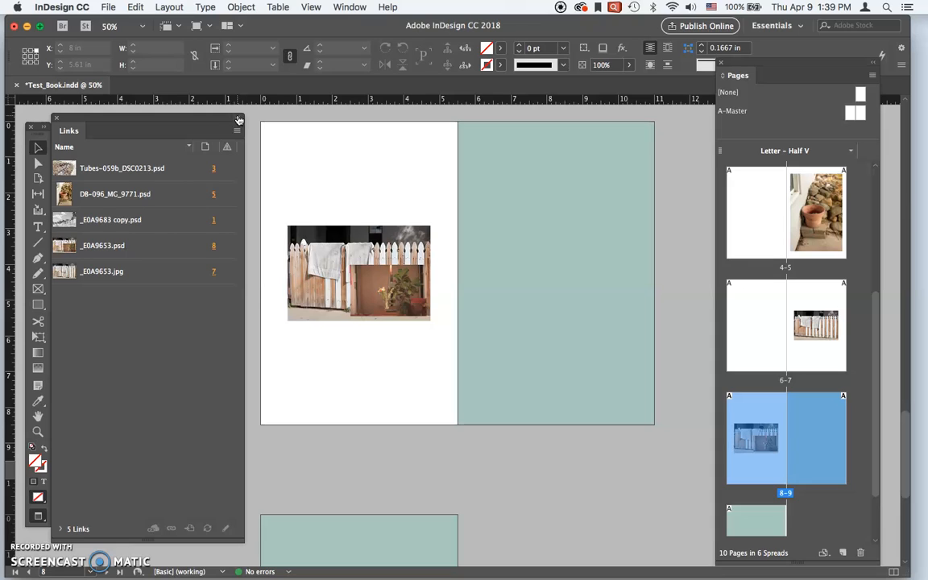
# Collapse the Links panel and place it directly beside the tools.
pyautogui.moveTo(181, 119); pyautogui.dragTo(187, 125)
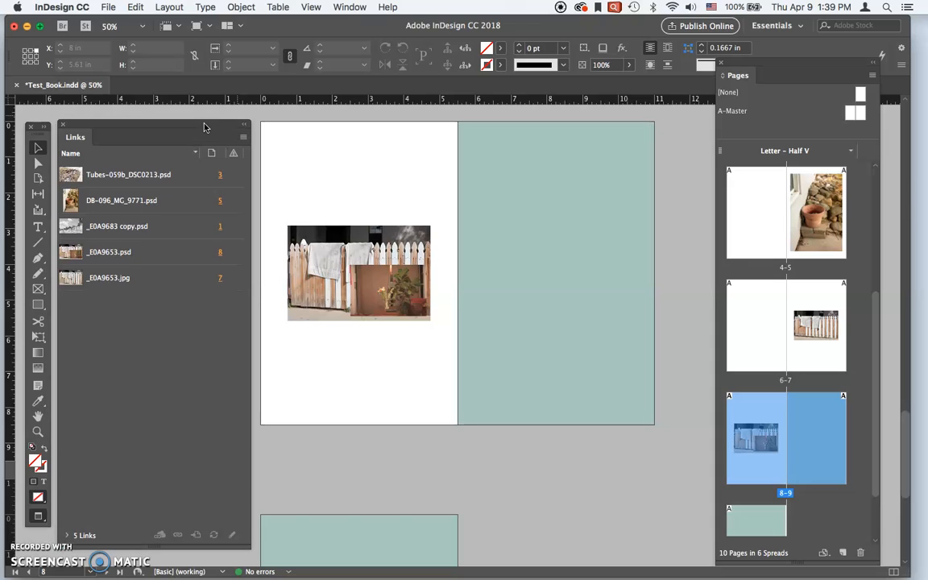
pyautogui.click(241, 125)
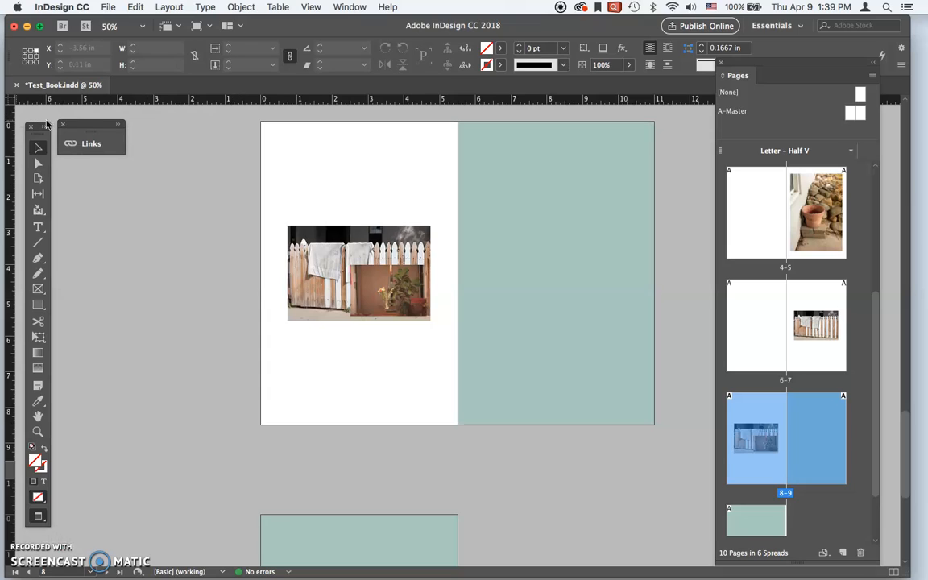
pyautogui.moveTo(85, 125); pyautogui.dragTo(78, 127)
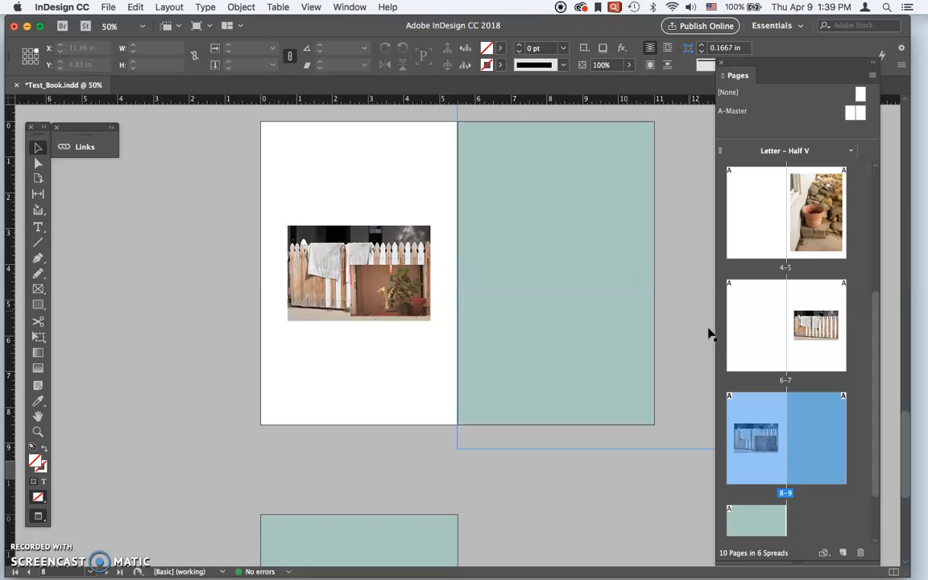
# Open the A-Master spread and draw a text frame about 0.72 by 0.53 in near the bottom centre of its left page.
pyautogui.scroll(5, 765, 371)
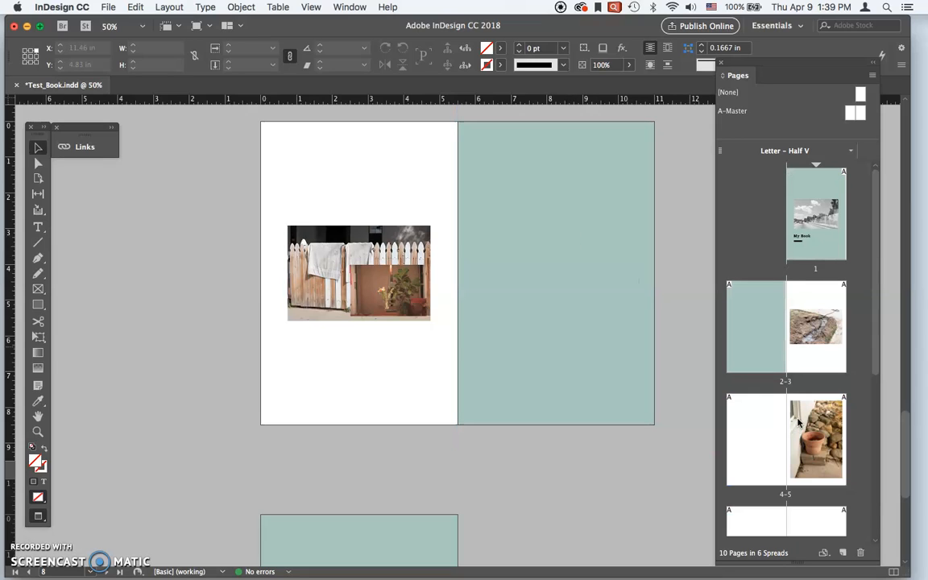
pyautogui.doubleClick(841, 114)
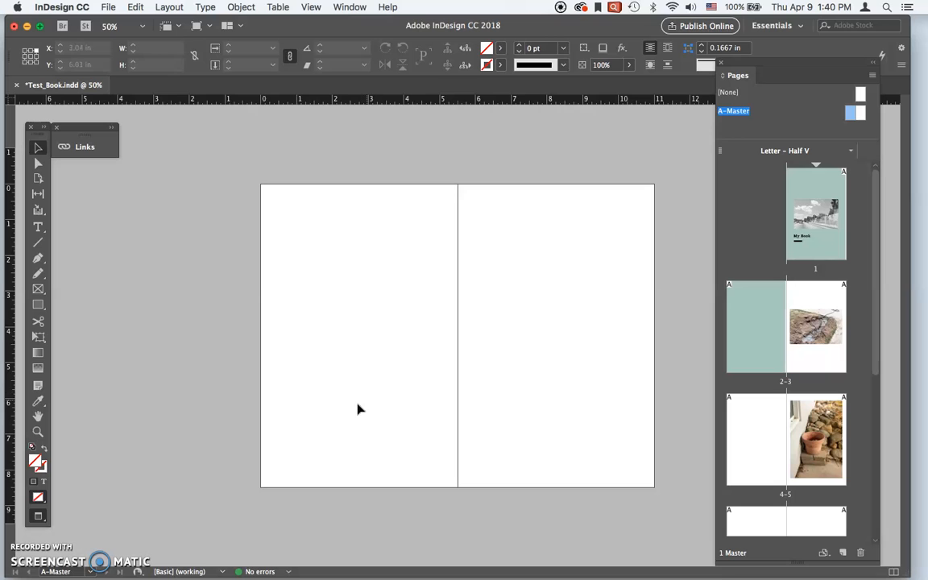
pyautogui.click(38, 229)
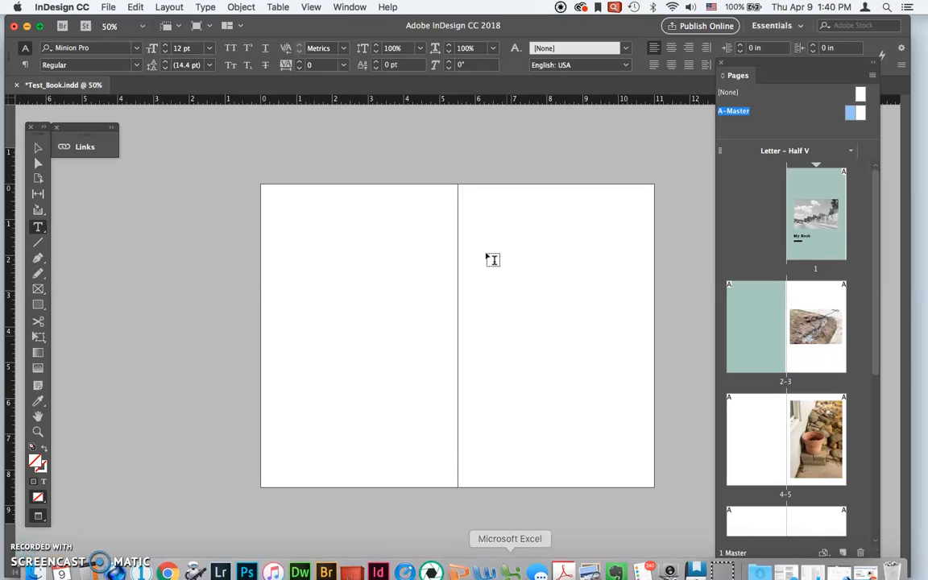
pyautogui.moveTo(343, 458); pyautogui.dragTo(369, 475)
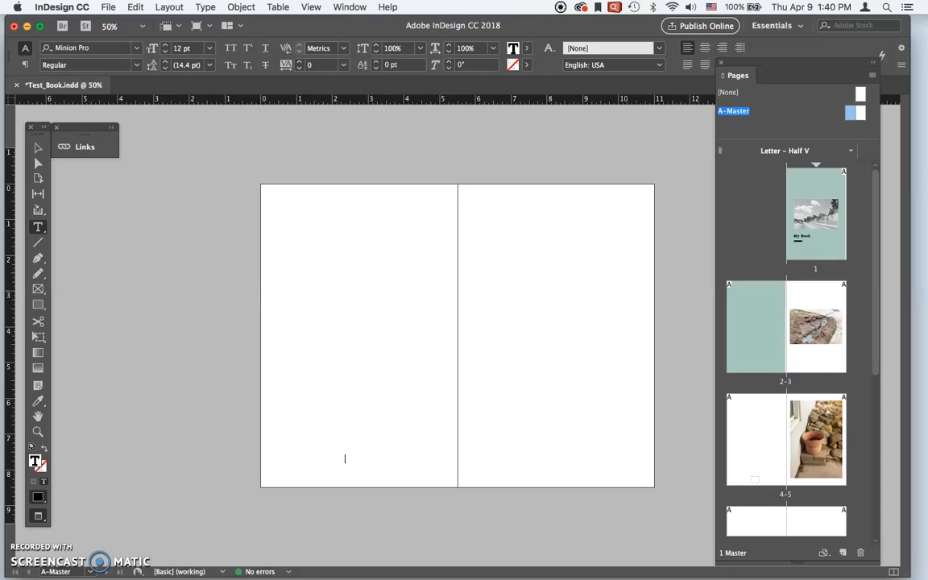
# Insert a Current Page Number marker in the text frame on the left master page.
pyautogui.click(206, 7)
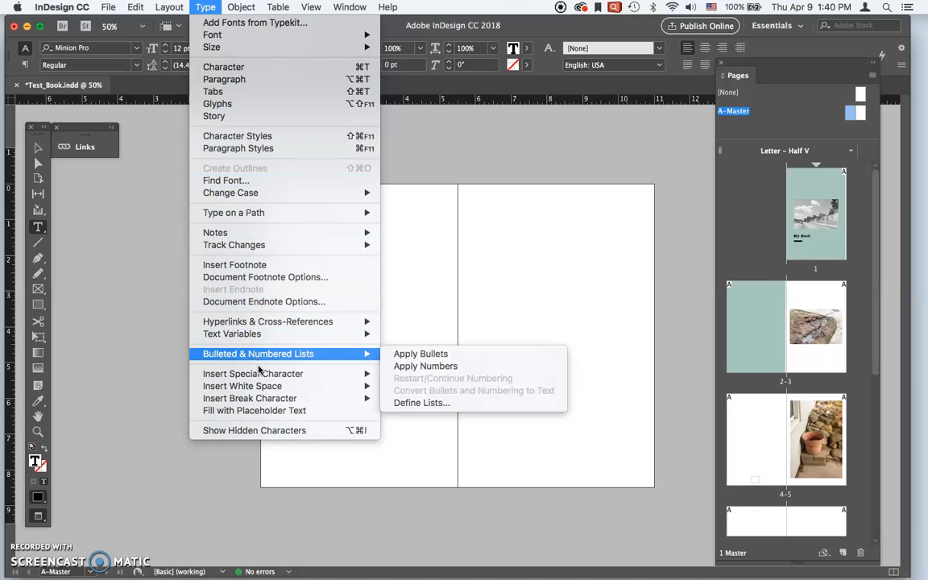
pyautogui.moveTo(262, 376)
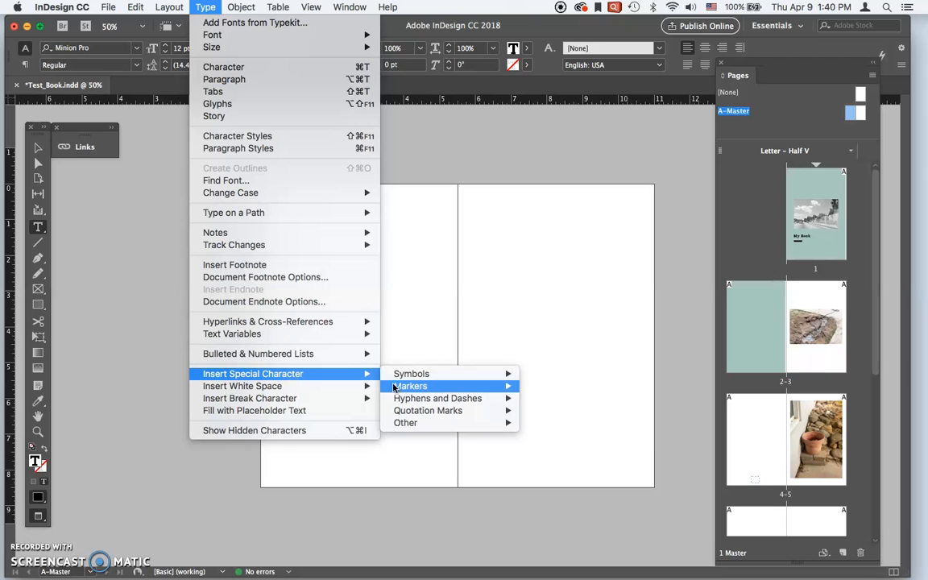
pyautogui.moveTo(399, 388)
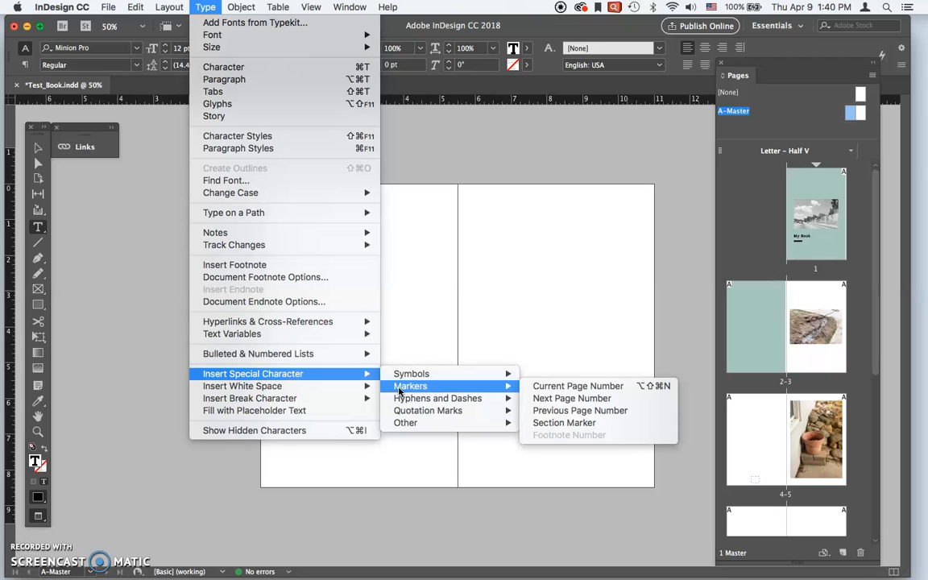
pyautogui.click(576, 391)
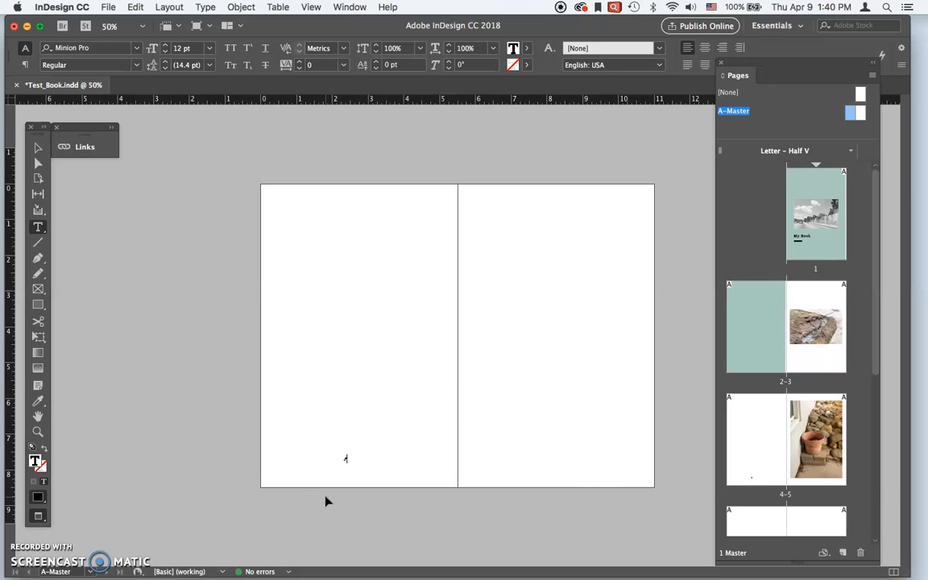
# Turn off preview mode to show the margins, and shrink the page-number frame to about 0.14 by 0.19 in around its marker.
pyautogui.press('super+equal')
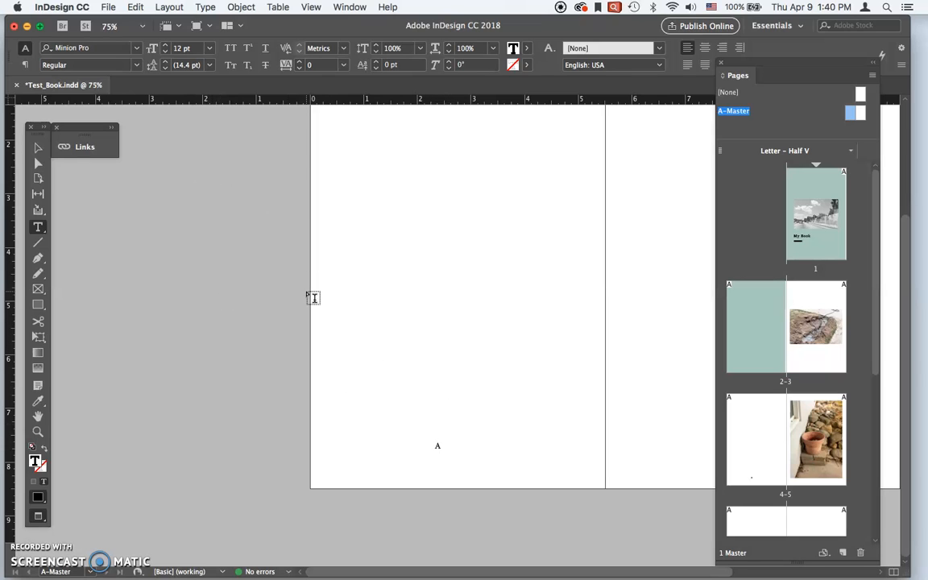
pyautogui.press('Escape')
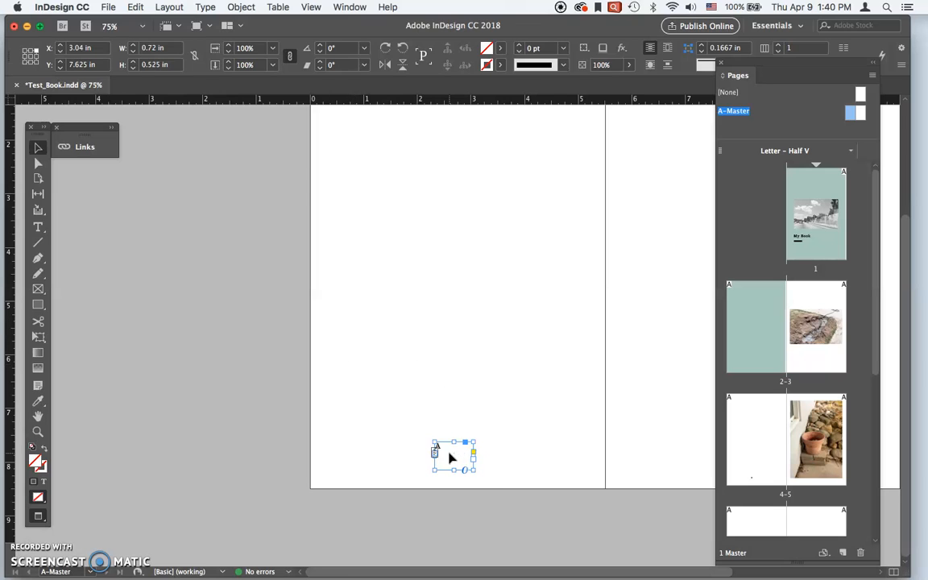
pyautogui.press('w')
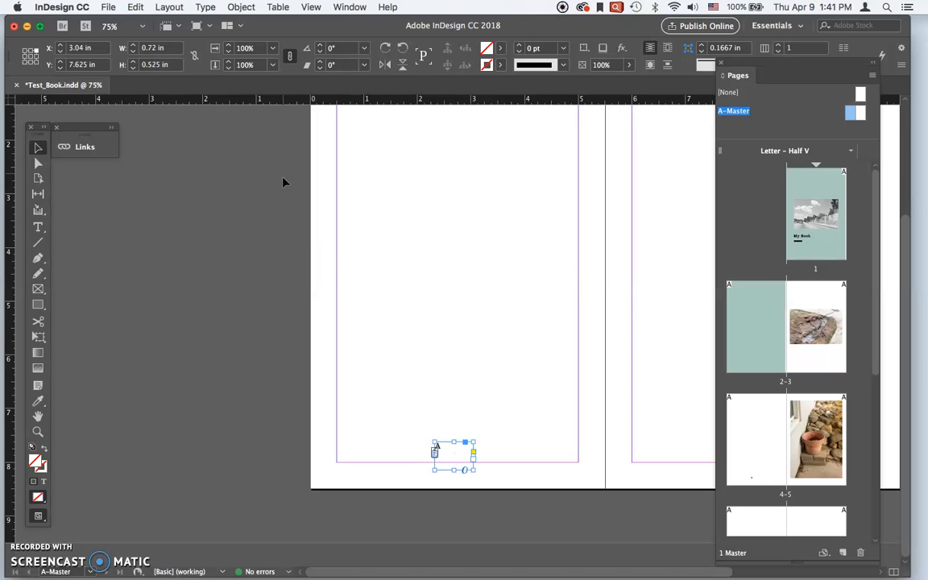
pyautogui.moveTo(474, 470); pyautogui.dragTo(438, 449)
pyautogui.press('super+equal')
pyautogui.press('super+equal')
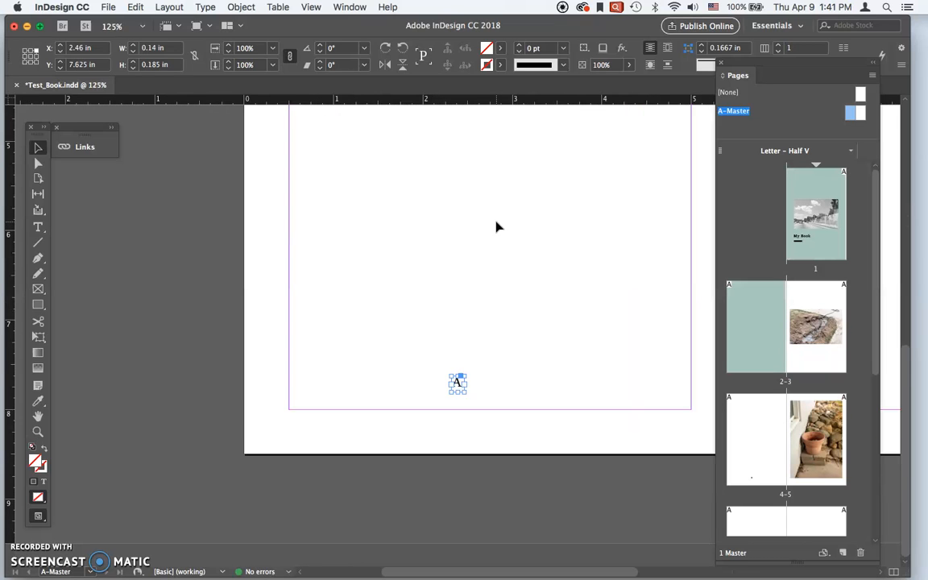
pyautogui.press('super+equal')
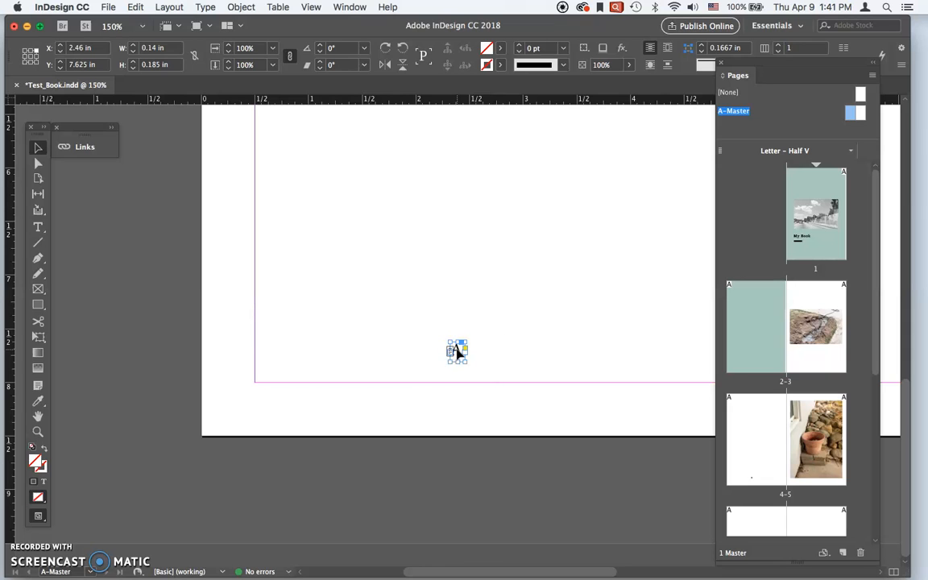
# Move the page-number frame onto the bottom margin at the left master page's horizontal centre, about X 2.82 in, Y 7.815 in.
pyautogui.moveTo(457, 351); pyautogui.dragTo(507, 377)
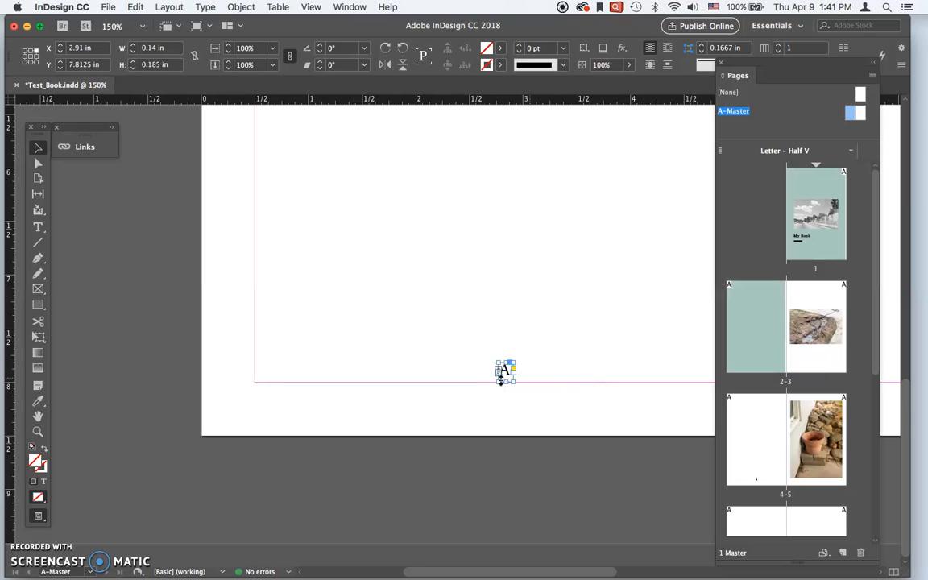
pyautogui.hscroll(5, 499, 379)
pyautogui.scroll(3, 294, 389)
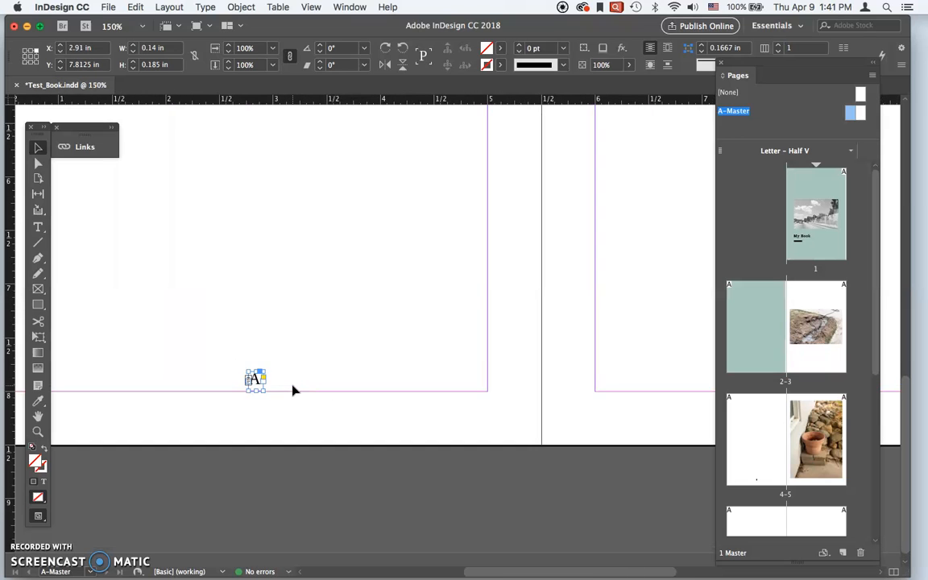
pyautogui.hscroll(-3, 294, 392)
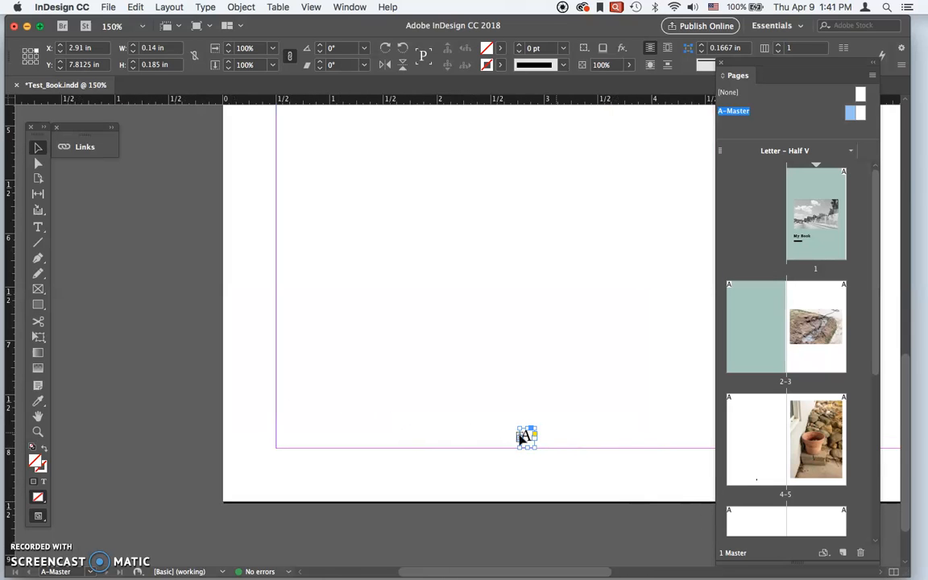
pyautogui.moveTo(530, 441); pyautogui.dragTo(518, 440)
# Paste a copy of the page-number frame on the right master page, centred on its bottom margin at about X 8.32 in, Y 7.815 in.
pyautogui.hscroll(10, 554, 456)
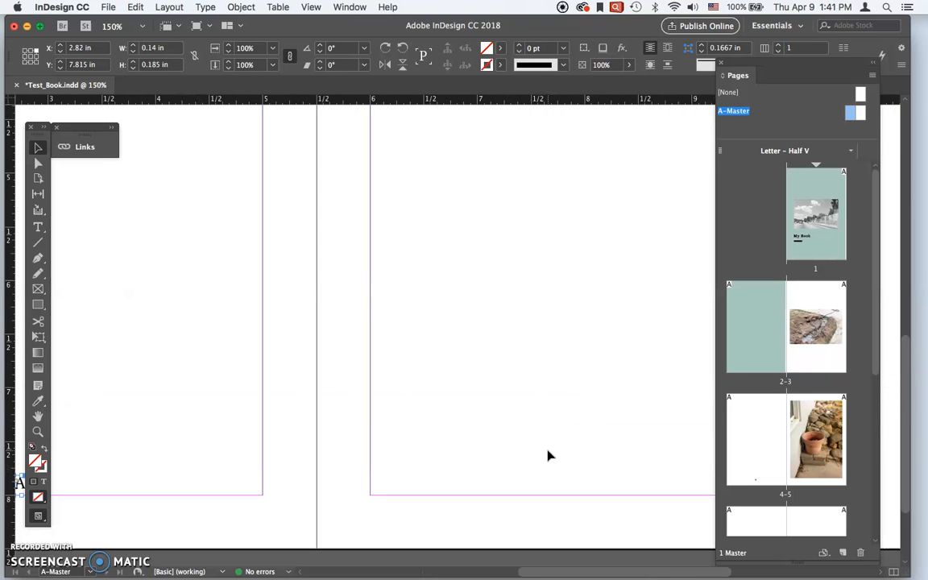
pyautogui.hscroll(5, 548, 456)
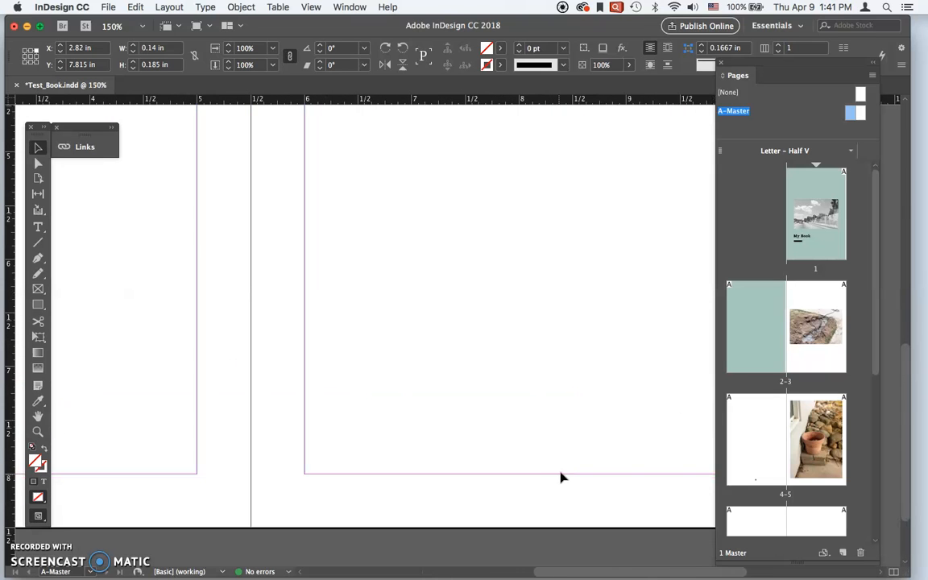
pyautogui.hscroll(1, 543, 476)
pyautogui.press('super+v')
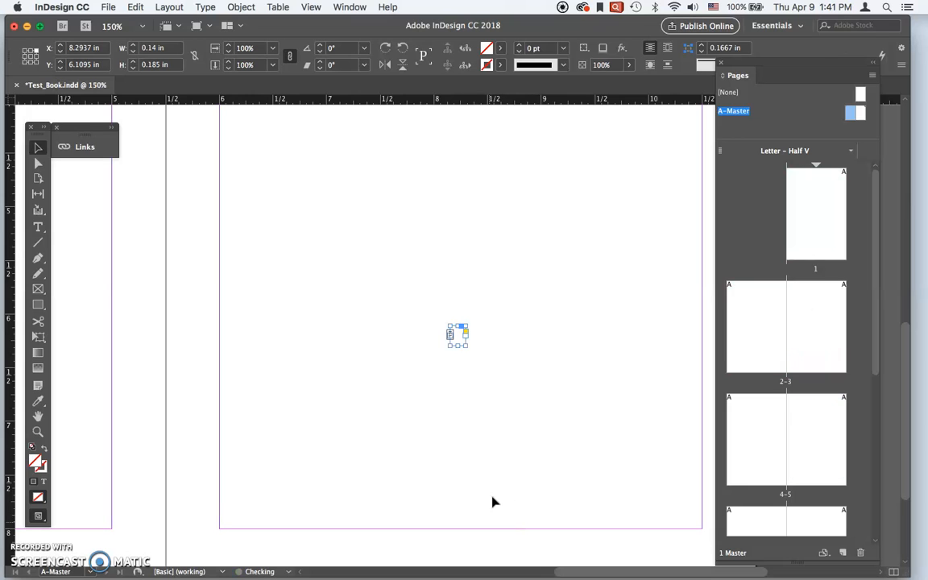
pyautogui.moveTo(456, 336); pyautogui.dragTo(461, 517)
pyautogui.click(538, 507)
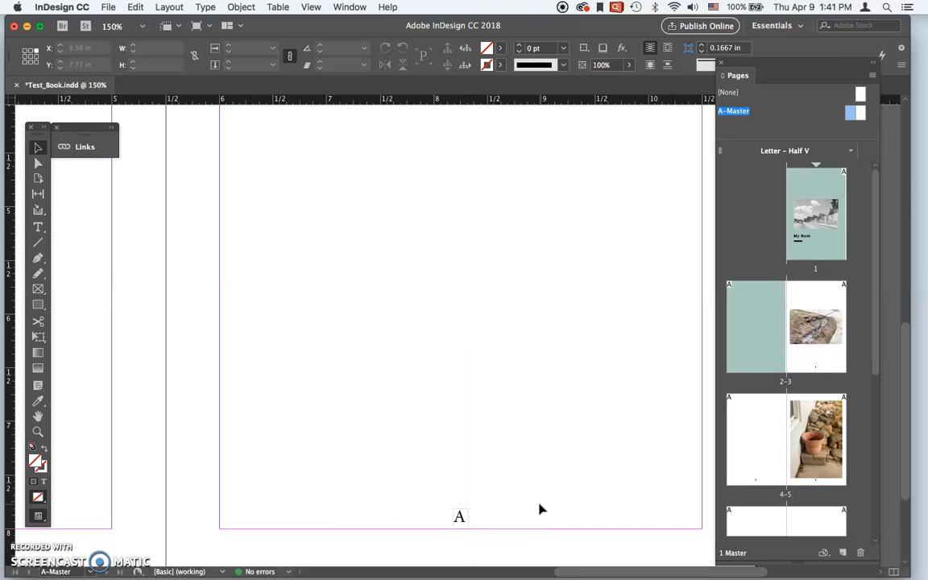
pyautogui.press('super+minus')
pyautogui.press('super+minus')
pyautogui.press('super+minus')
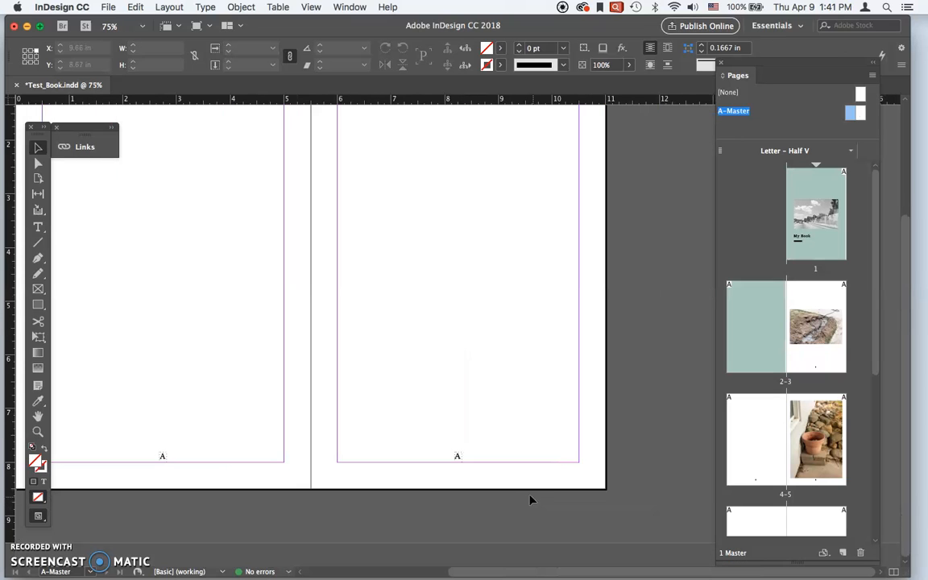
# Select the right master page's page-number marker and examine its font size choices and the available type settings.
pyautogui.press('super+equal')
pyautogui.press('super+equal')
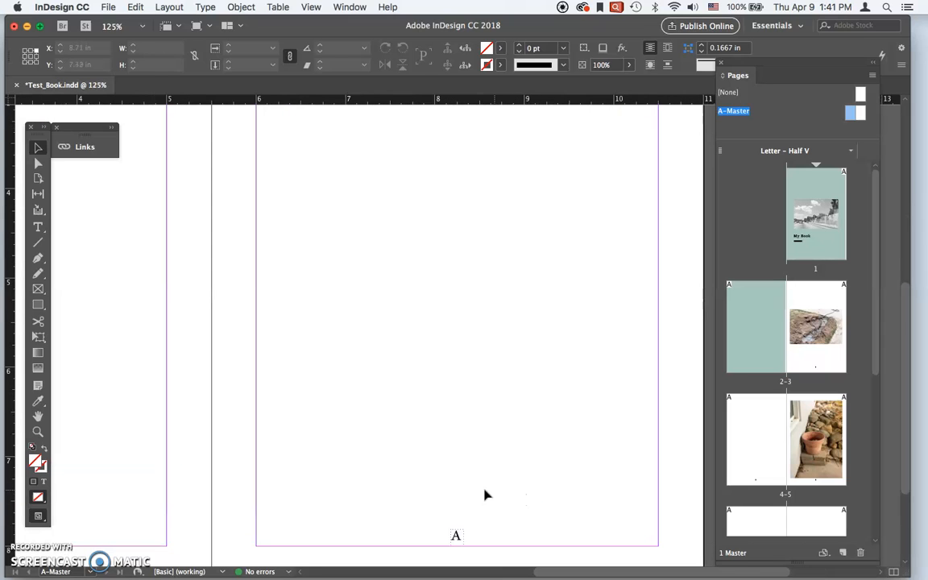
pyautogui.doubleClick(455, 534)
pyautogui.doubleClick(457, 535)
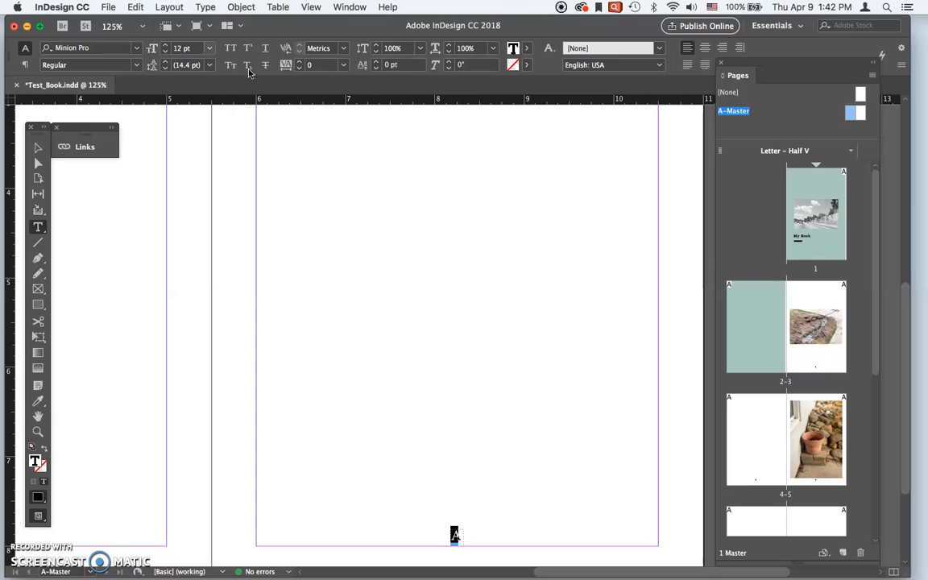
pyautogui.click(208, 48)
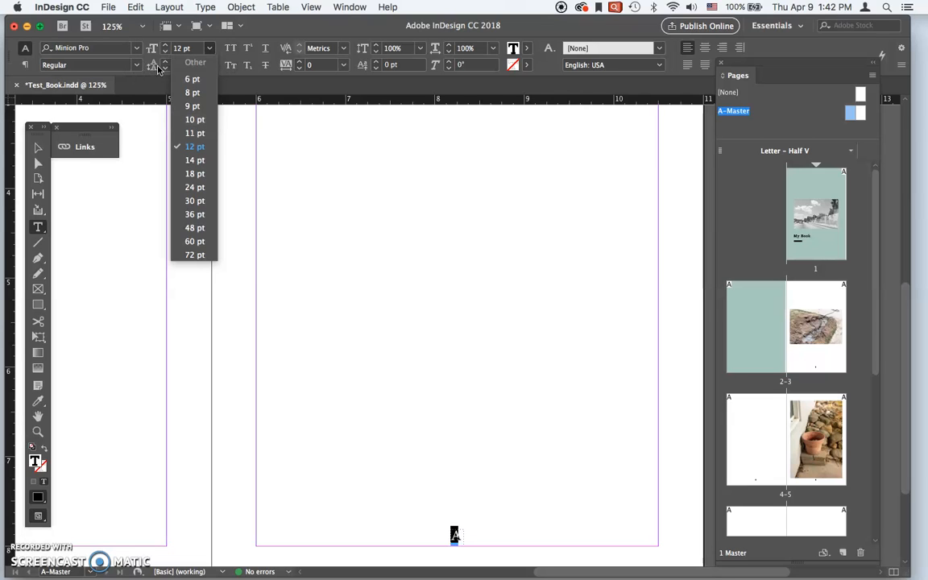
pyautogui.click(236, 24)
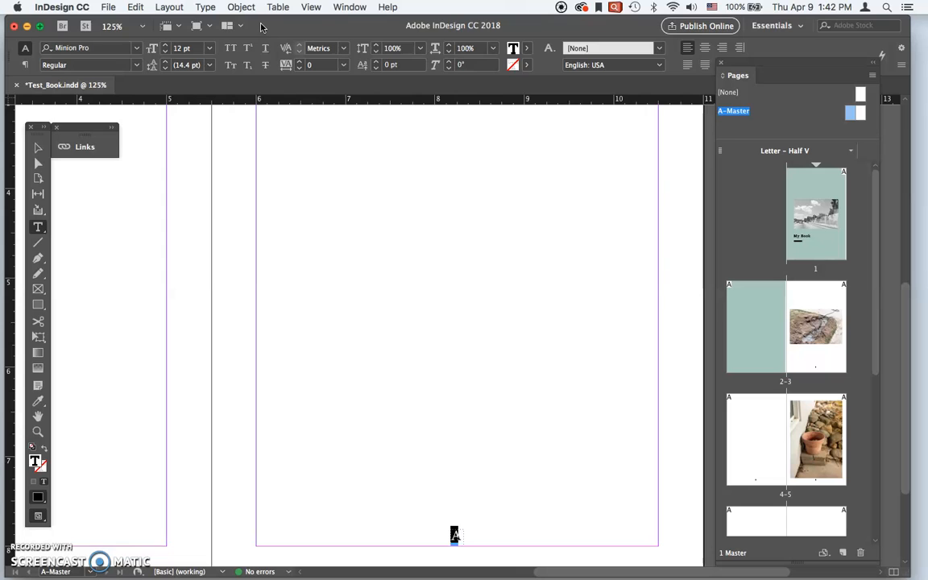
pyautogui.click(349, 6)
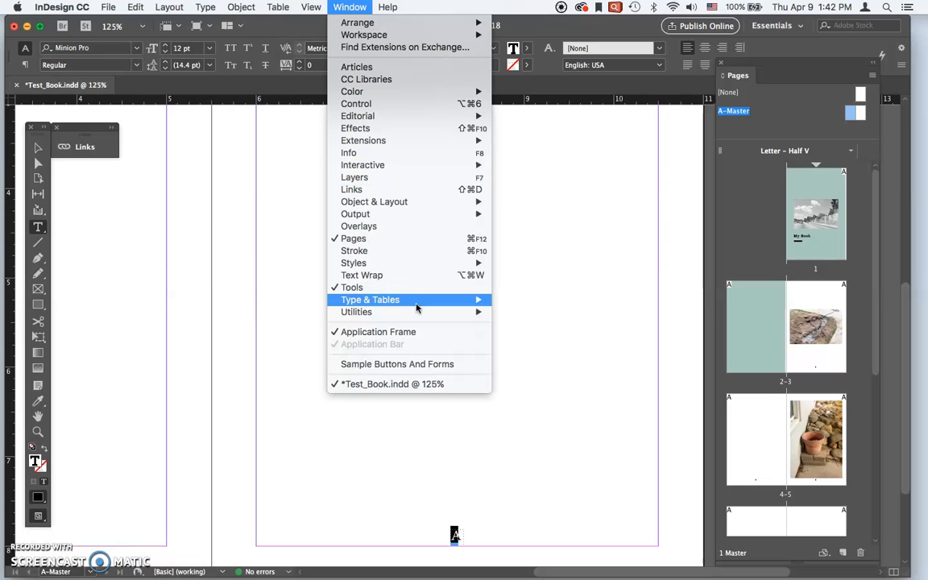
pyautogui.moveTo(416, 306)
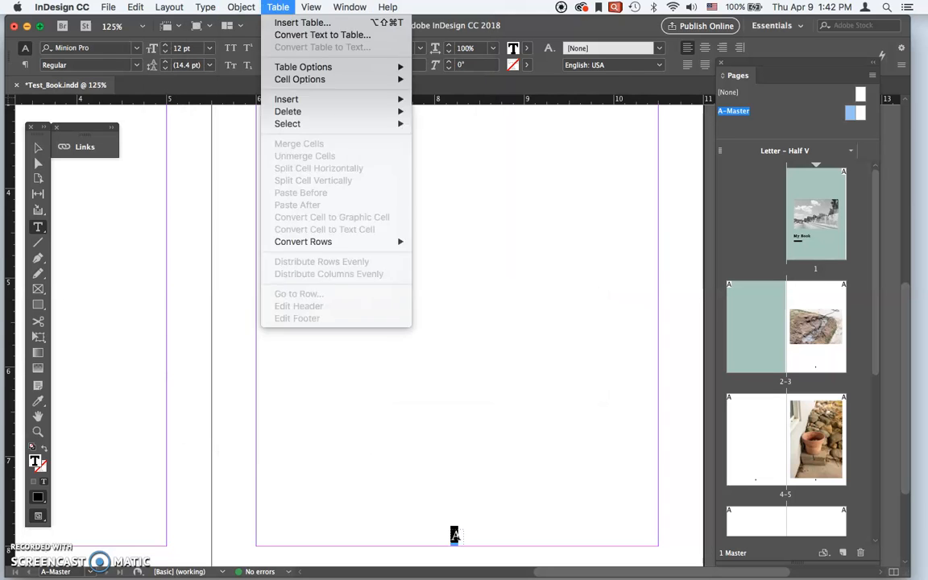
pyautogui.click(349, 7)
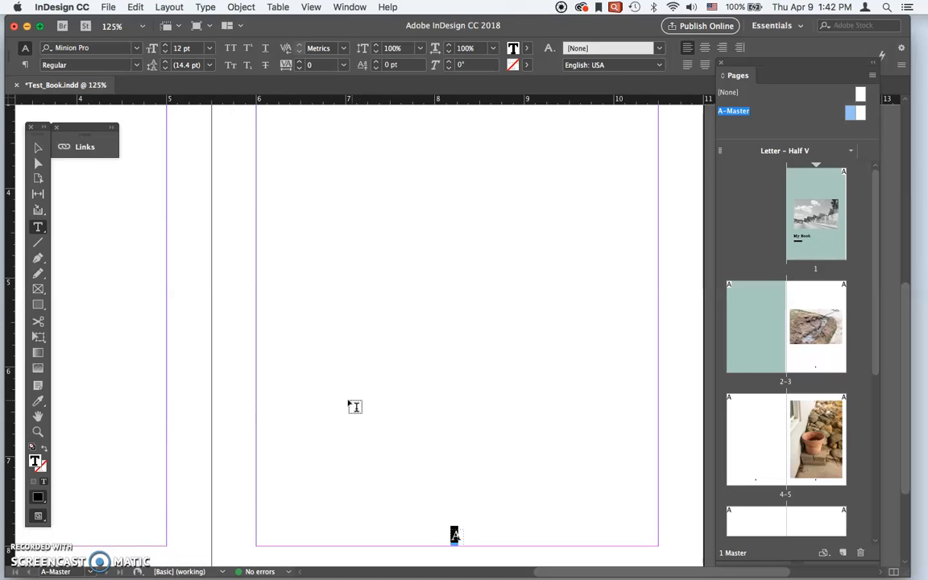
pyautogui.click(37, 148)
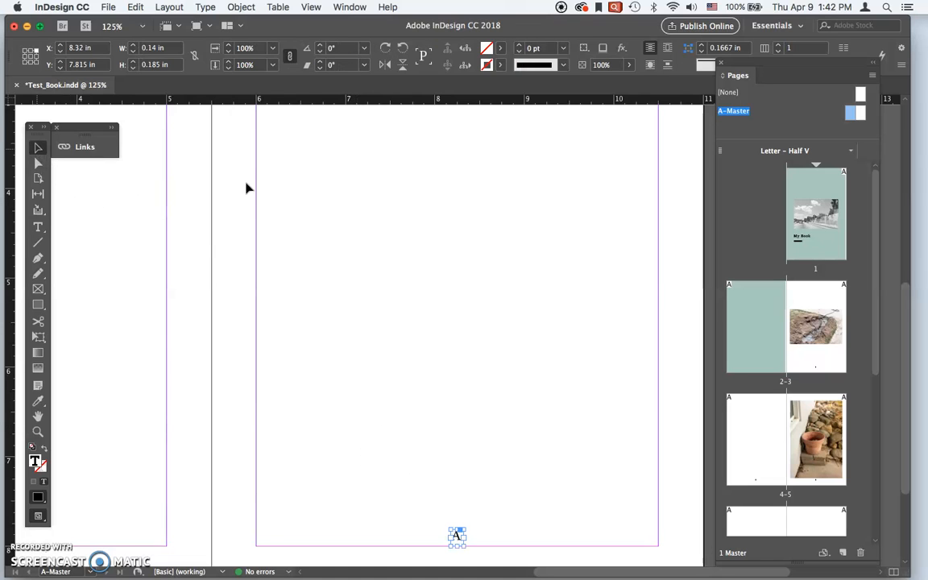
# Open page 3 and switch to preview mode to check its page number.
pyautogui.moveTo(771, 347); pyautogui.dragTo(801, 355)
pyautogui.doubleClick(801, 354)
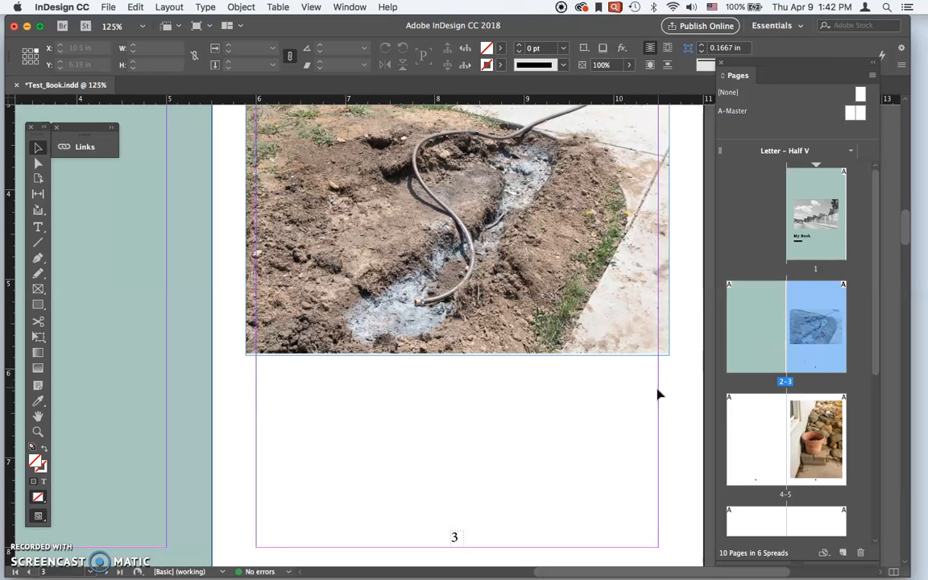
pyautogui.press('super+minus')
pyautogui.press('super+minus')
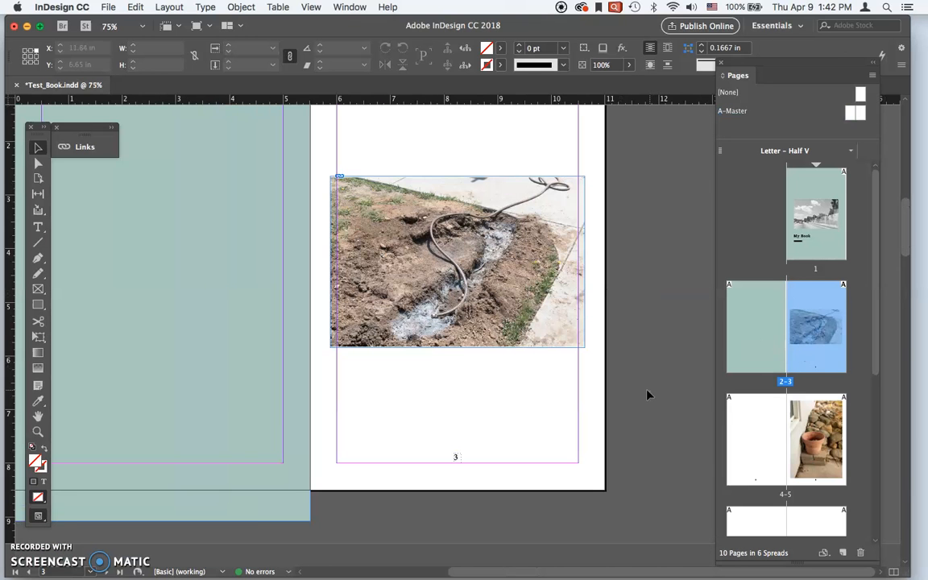
pyautogui.press('super+minus')
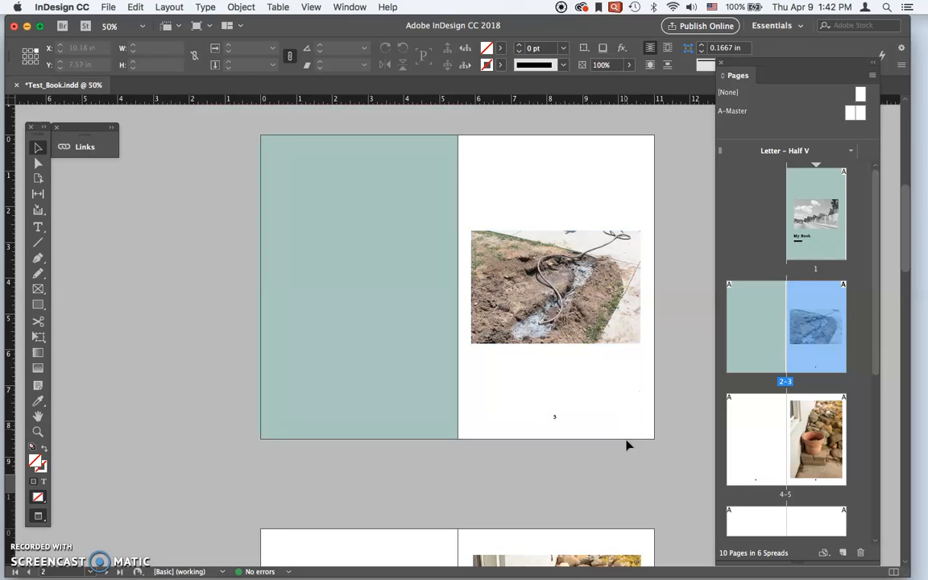
pyautogui.press('super+equal')
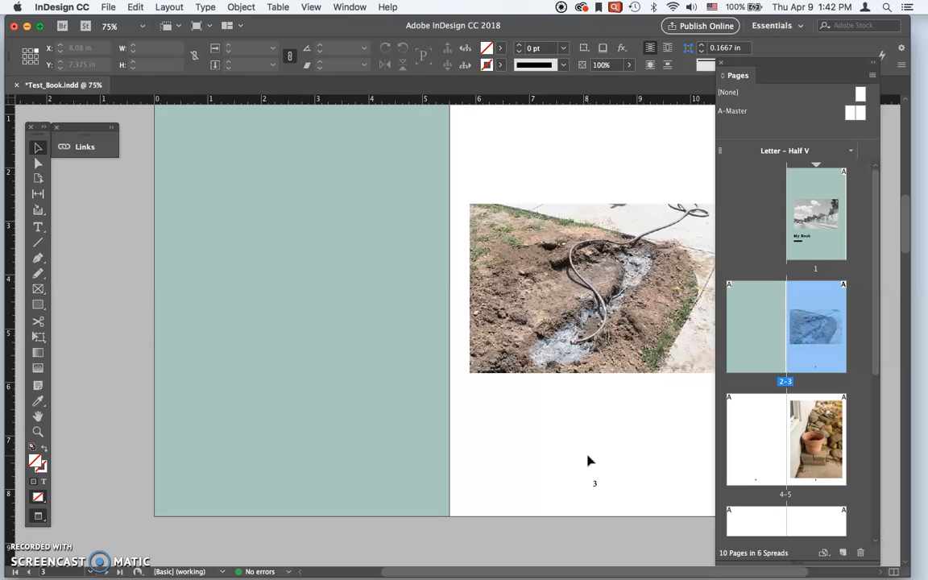
# Move page 2's green rectangle up to expose the page number beneath it, and undo the move.
pyautogui.moveTo(319, 468); pyautogui.dragTo(320, 427)
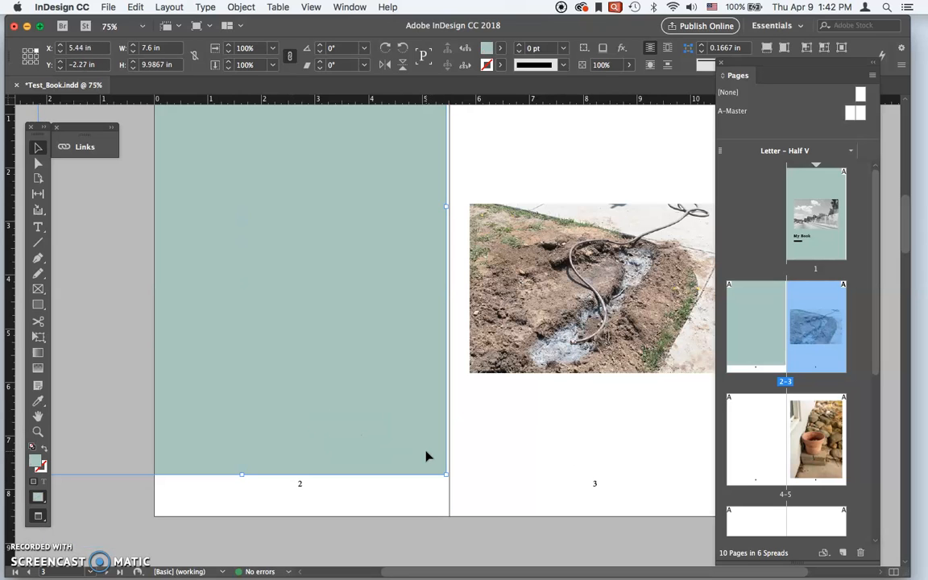
pyautogui.press('super+z')
# Review the cover page and the spread of pages 2-3 for their page numbers, with nothing selected.
pyautogui.scroll(5, 524, 429)
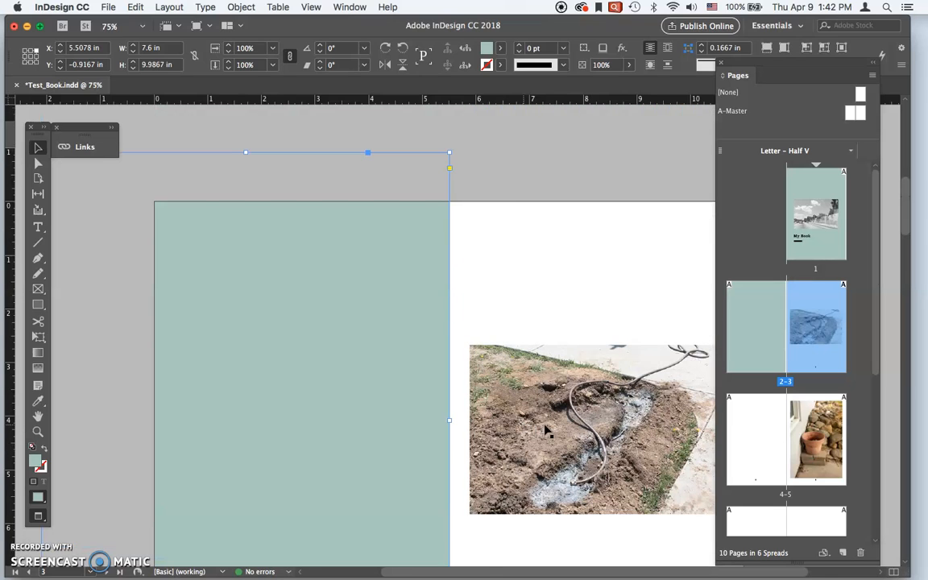
pyautogui.scroll(10, 545, 431)
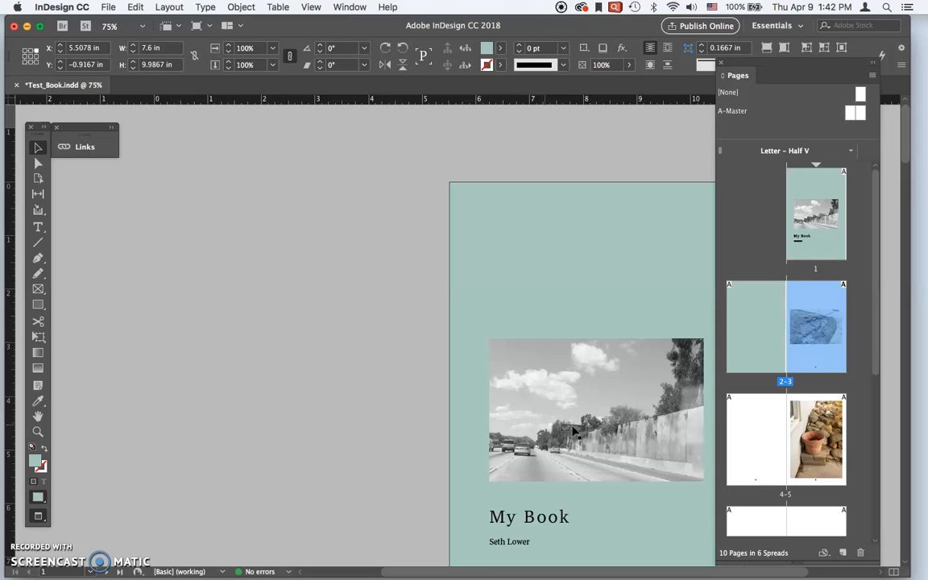
pyautogui.hscroll(5, 501, 449)
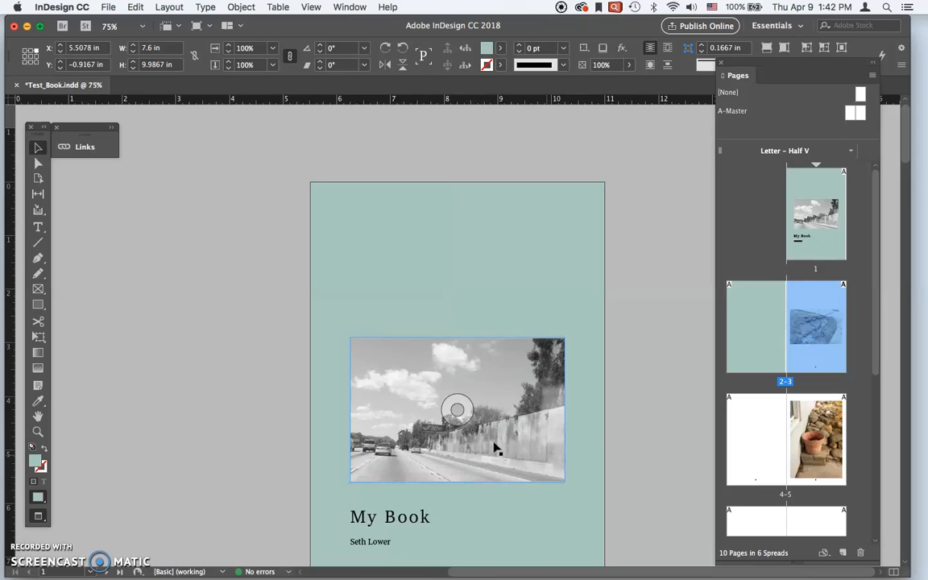
pyautogui.scroll(-4, 608, 436)
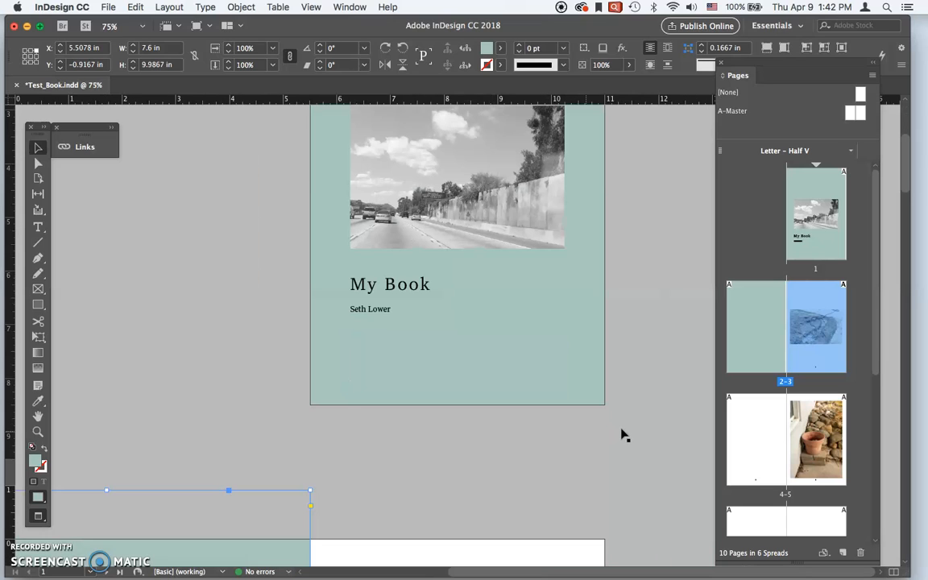
pyautogui.scroll(-1, 621, 435)
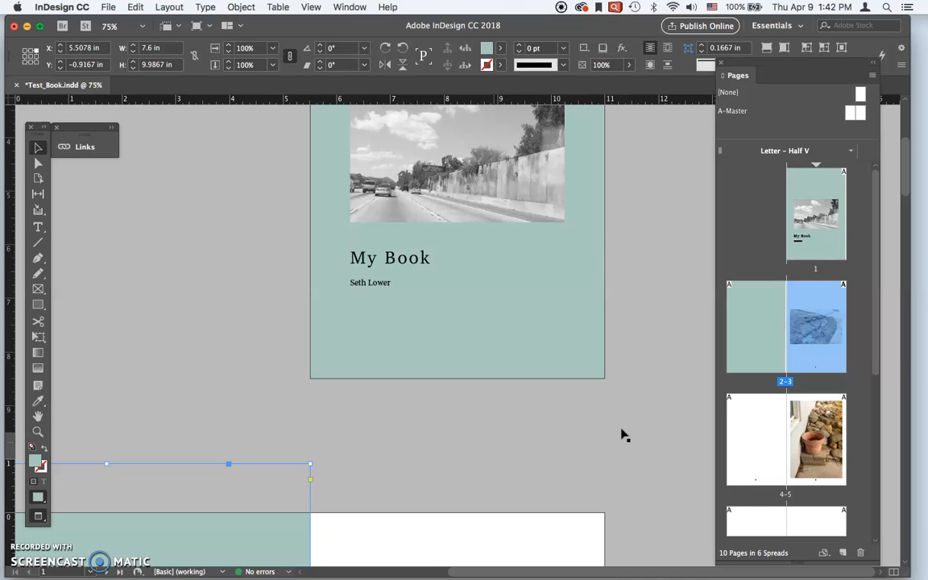
pyautogui.scroll(-1, 621, 435)
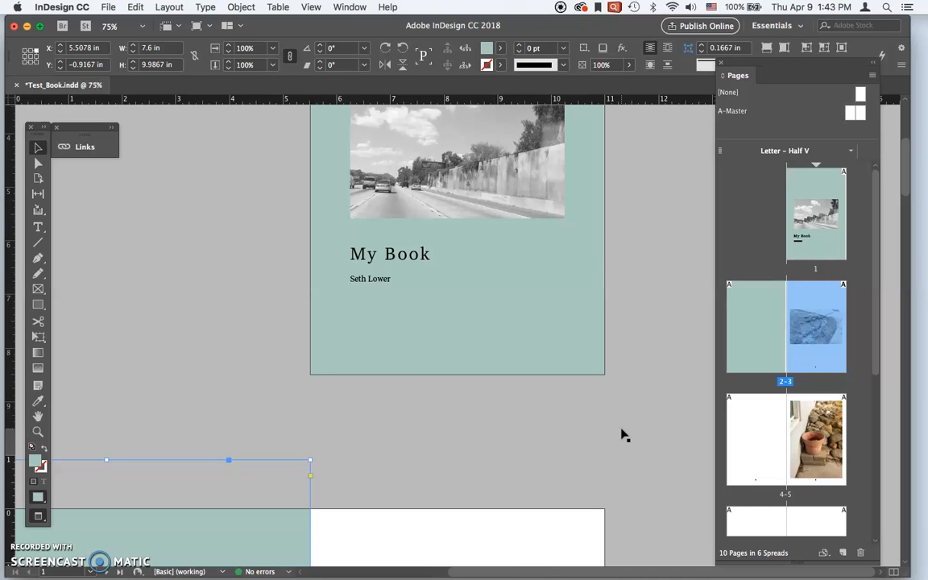
pyautogui.scroll(-15, 621, 434)
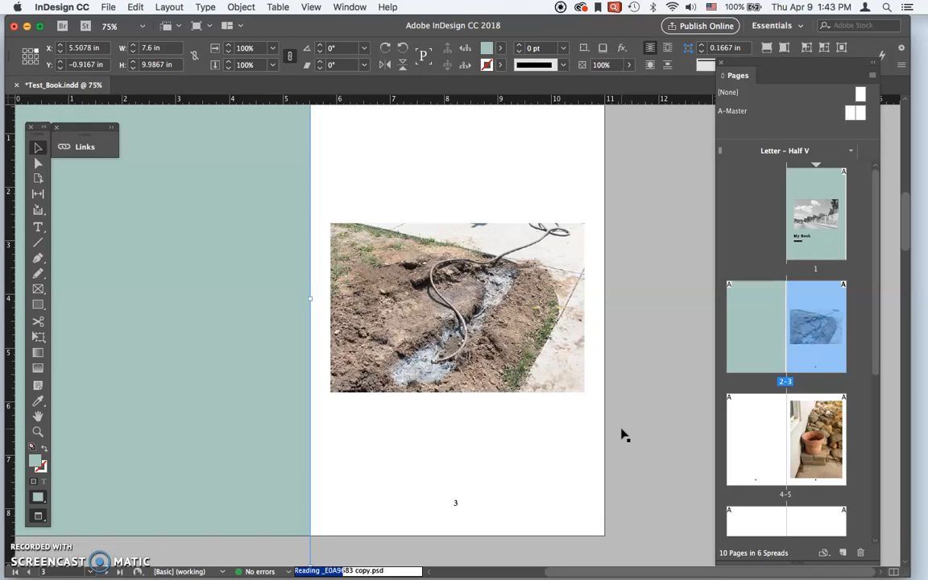
pyautogui.scroll(1, 621, 435)
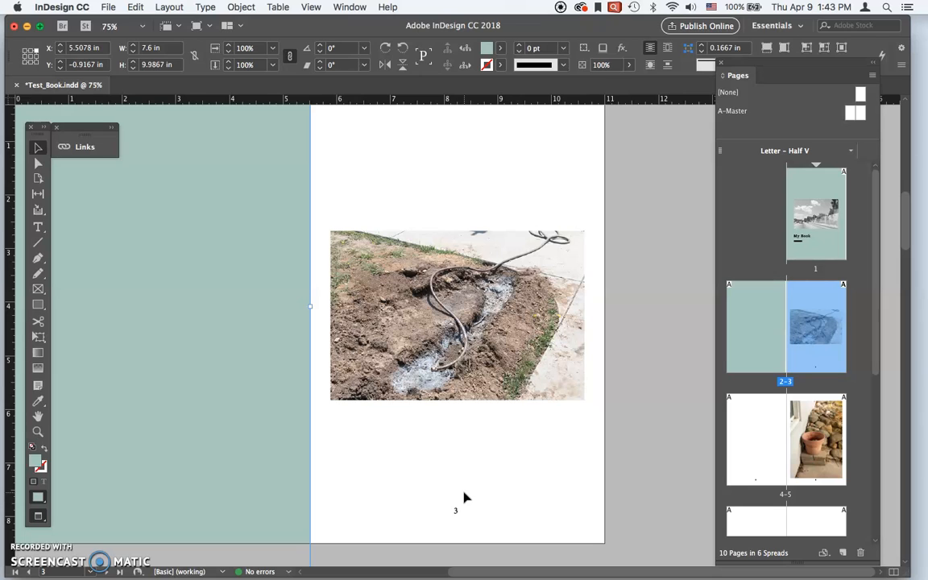
pyautogui.click(564, 326)
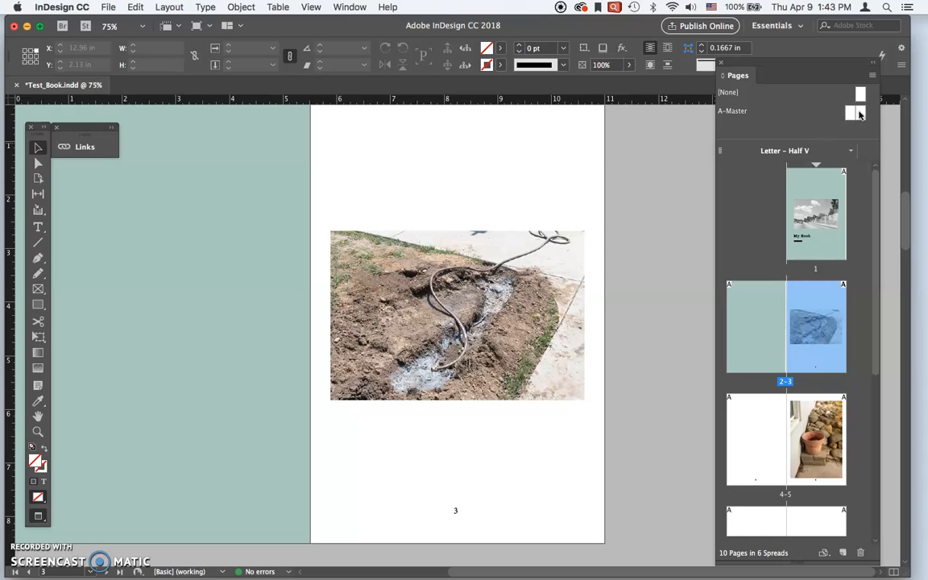
# Apply the [None] master to page 1 and page 2.
pyautogui.click(859, 96)
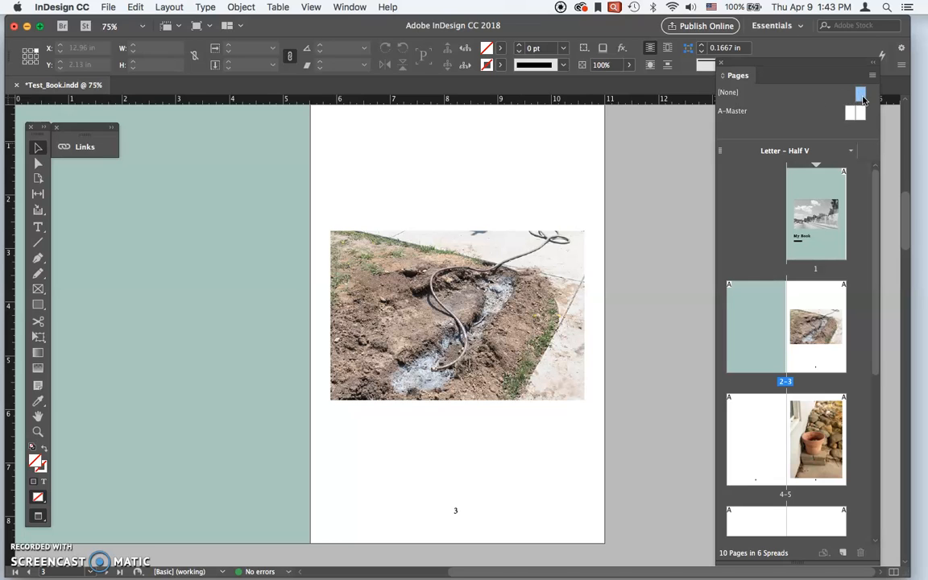
pyautogui.moveTo(852, 111); pyautogui.dragTo(816, 204)
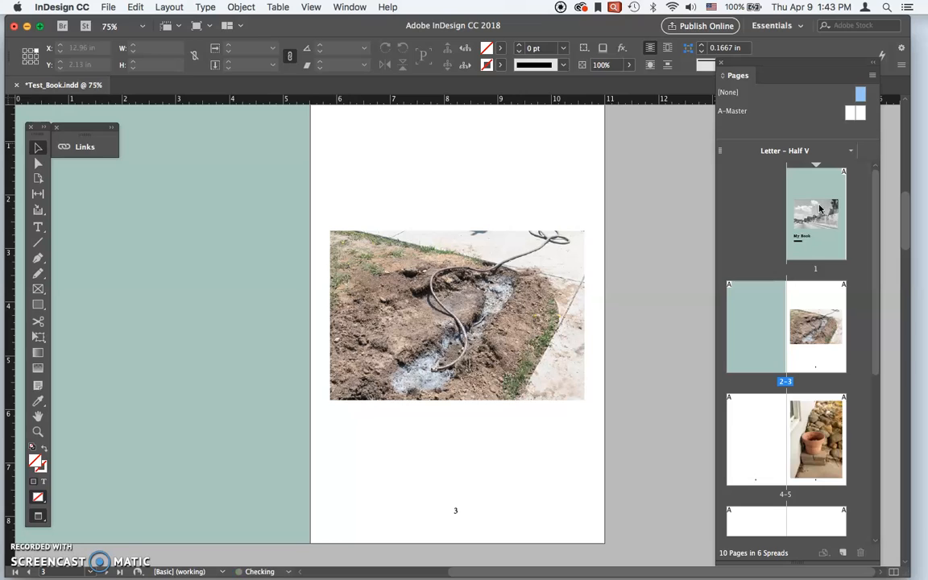
pyautogui.moveTo(858, 101); pyautogui.dragTo(768, 332)
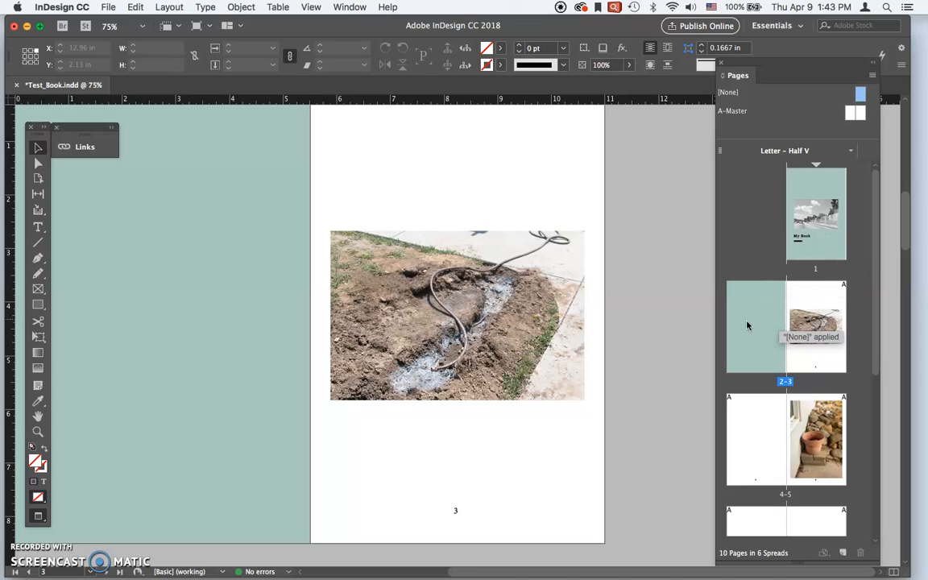
# Turn off shuffling for the document pages and for the selected spread, with page 3 selected.
pyautogui.click(813, 295)
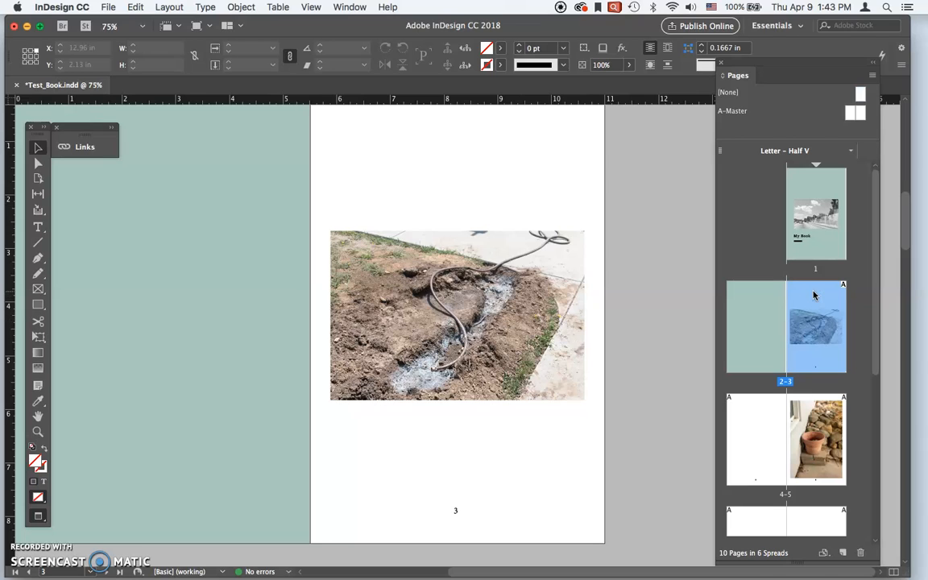
pyautogui.click(872, 77)
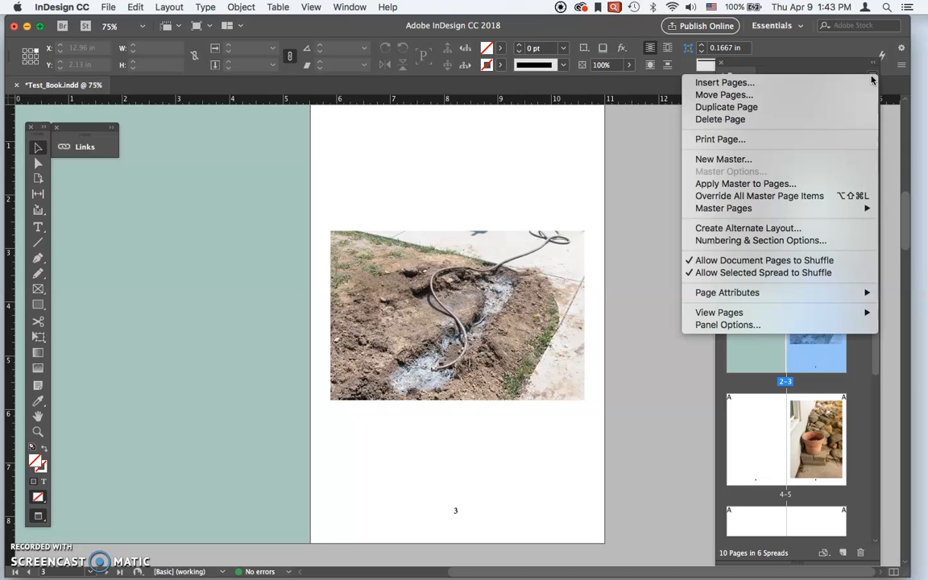
pyautogui.click(761, 260)
pyautogui.click(872, 75)
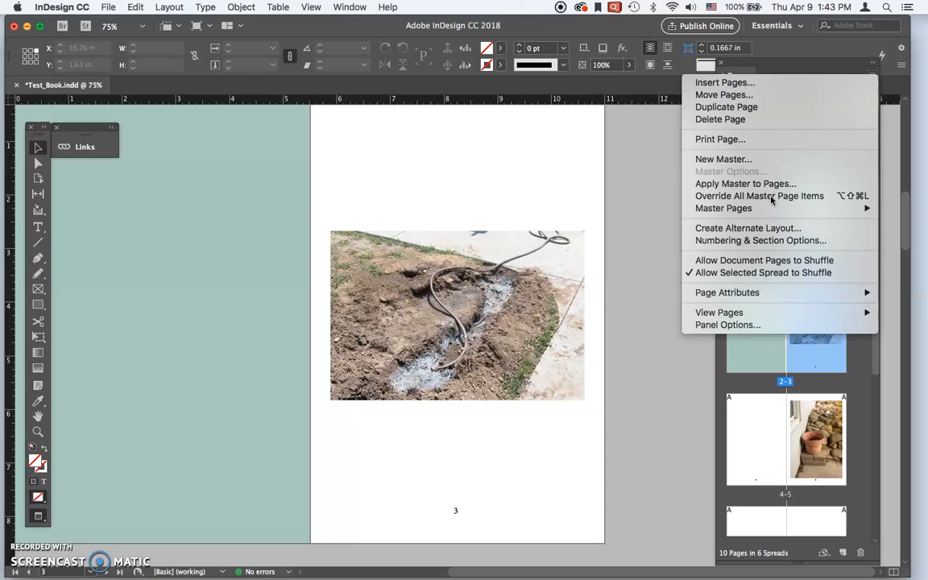
pyautogui.click(757, 272)
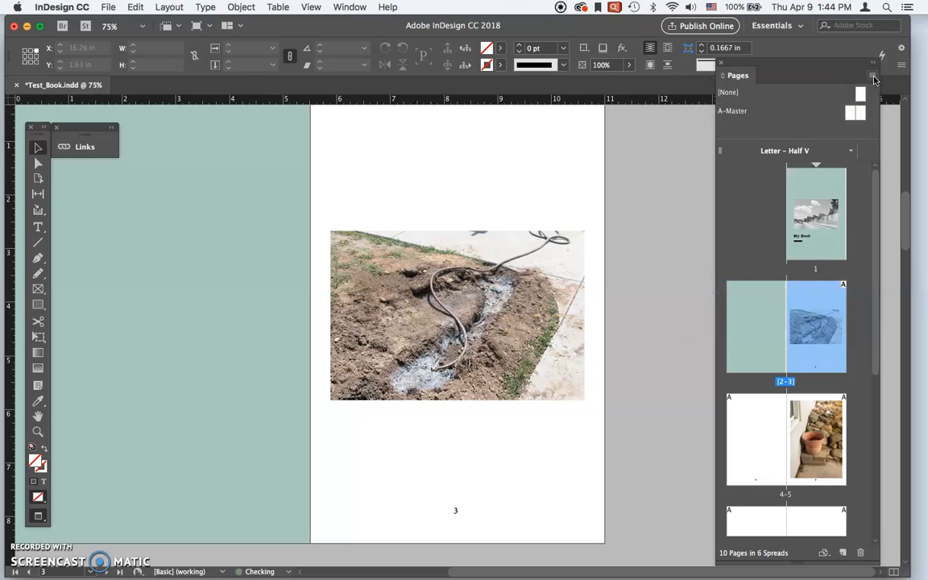
# Start a new section on page 3 with page numbering starting at 1, accepting the duplicate page numbers.
pyautogui.click(872, 76)
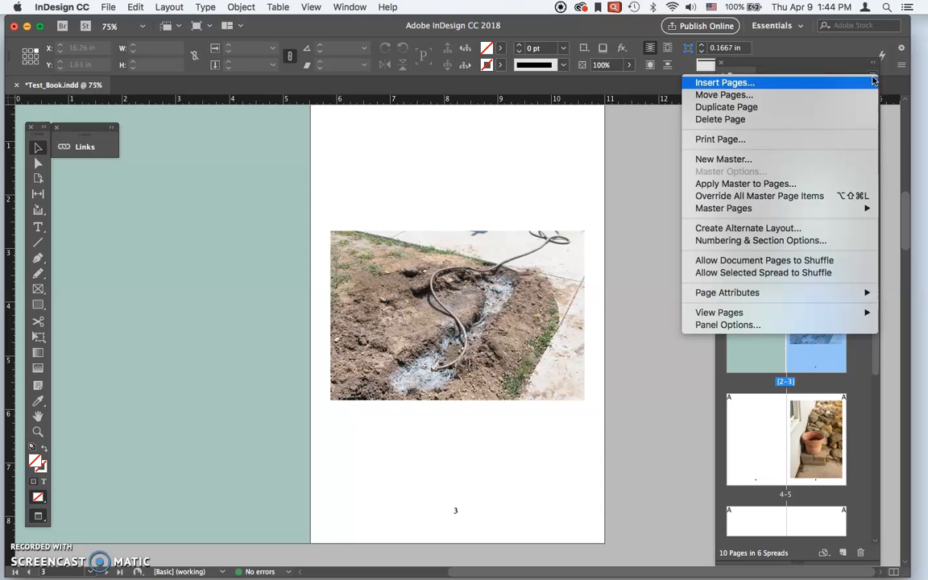
pyautogui.click(777, 240)
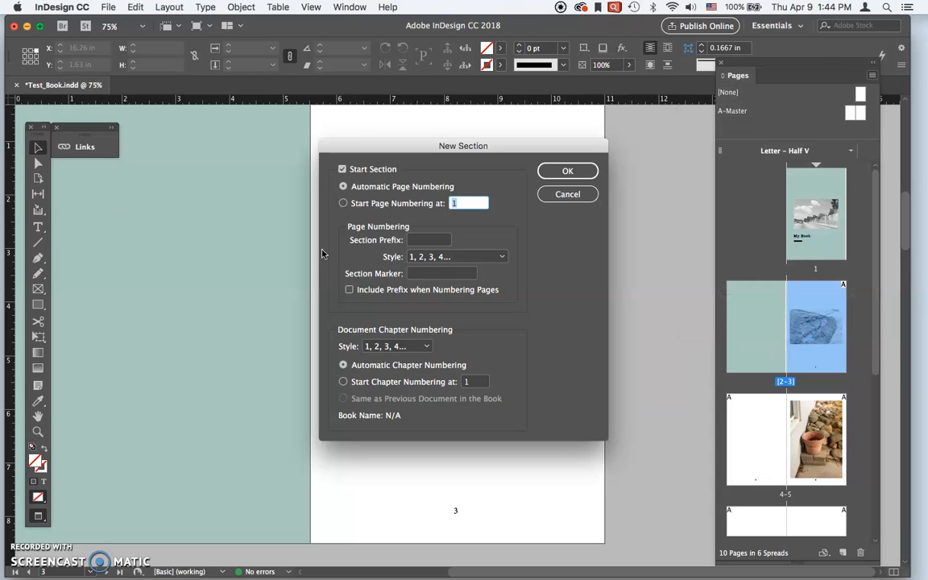
pyautogui.click(365, 207)
pyautogui.click(547, 172)
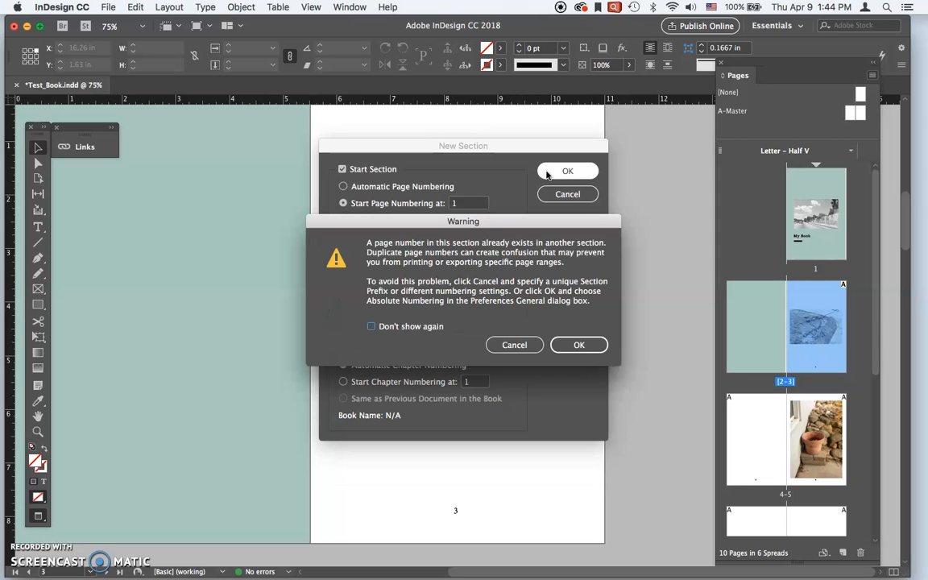
pyautogui.click(581, 346)
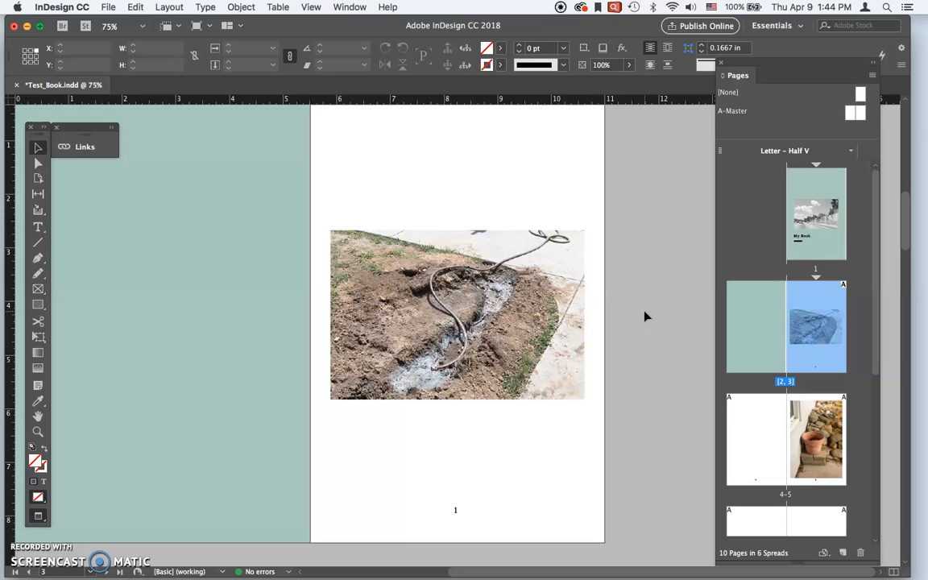
# Review the page numbers on every spread from the cover to the back cover.
pyautogui.press('super+minus')
pyautogui.scroll(5, 657, 312)
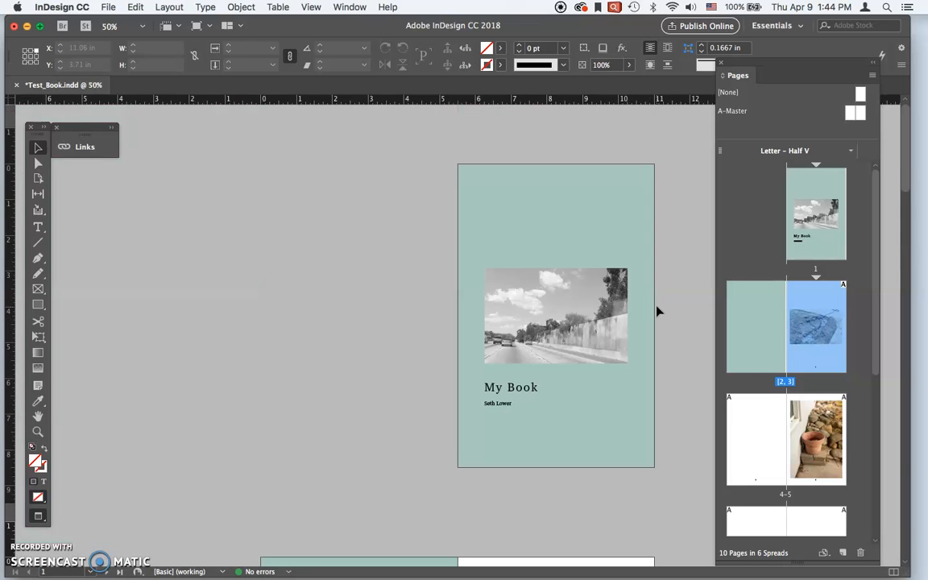
pyautogui.scroll(-10, 675, 336)
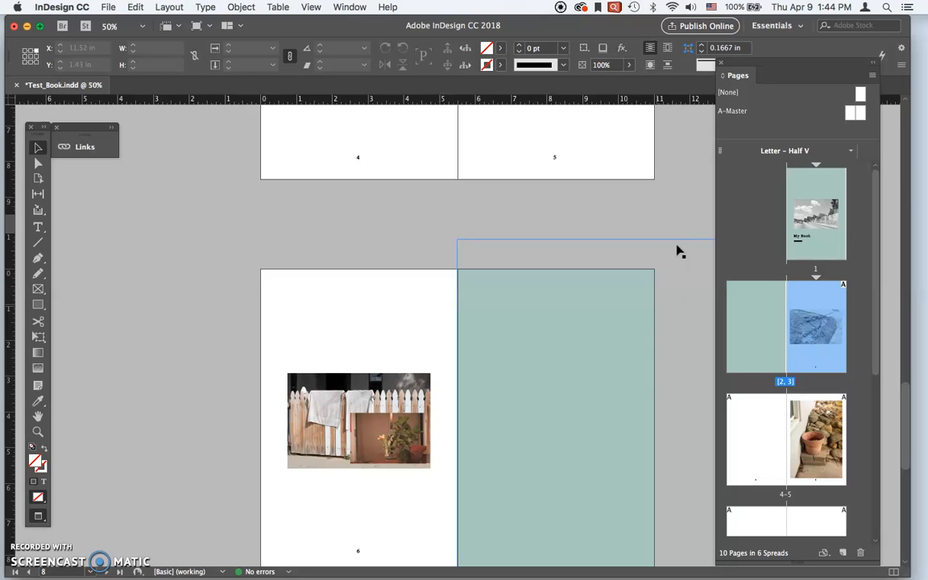
pyautogui.scroll(-1, 677, 217)
pyautogui.scroll(2, 676, 192)
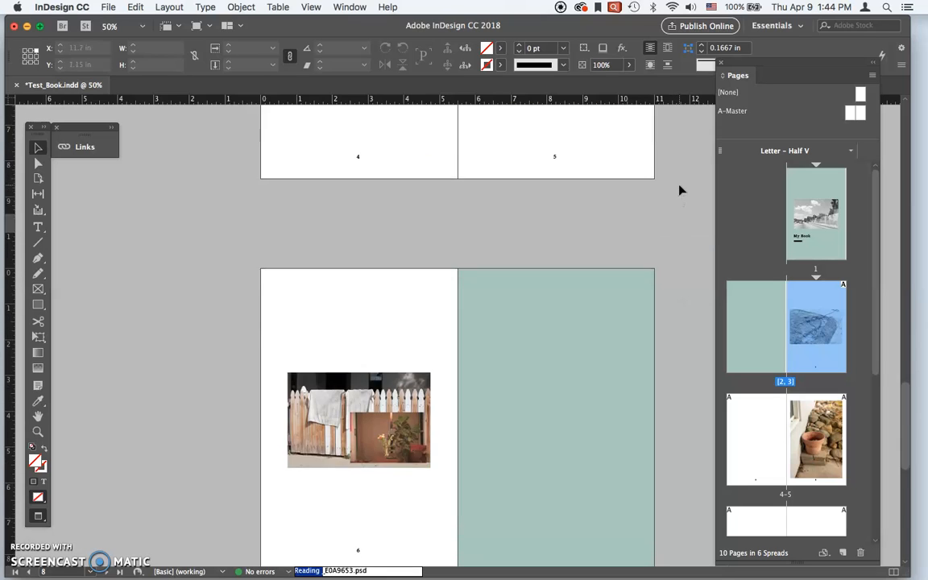
pyautogui.scroll(-6, 678, 190)
pyautogui.scroll(-3, 680, 188)
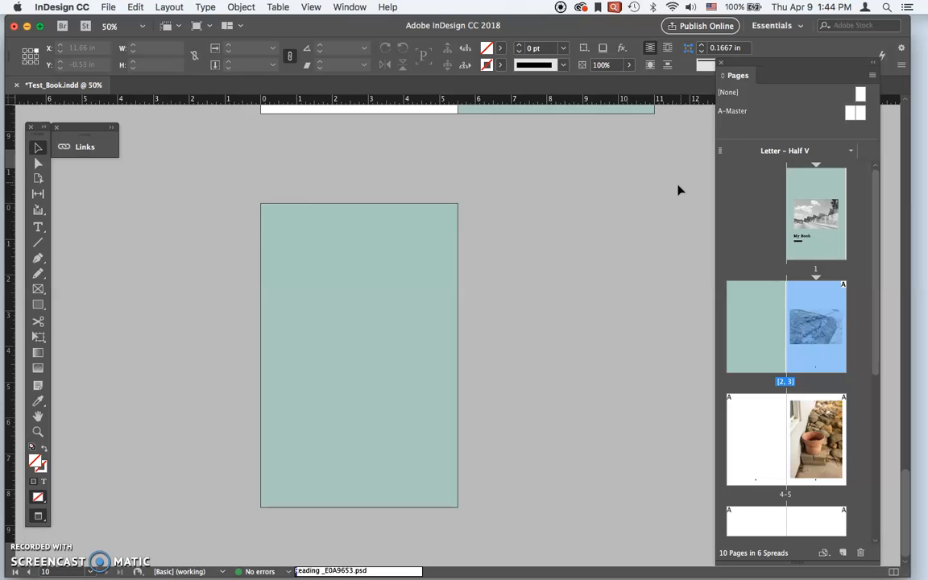
pyautogui.scroll(9, 679, 189)
pyautogui.scroll(1, 679, 190)
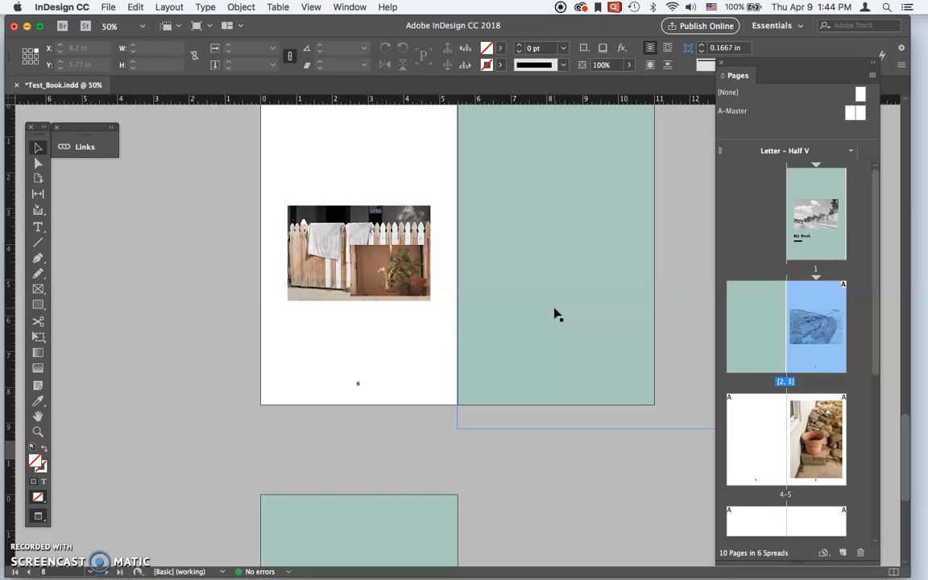
# Move the green rectangle opposite the final fence image up to expose the page number beneath, undo the move, and deselect it.
pyautogui.moveTo(567, 325); pyautogui.dragTo(567, 269)
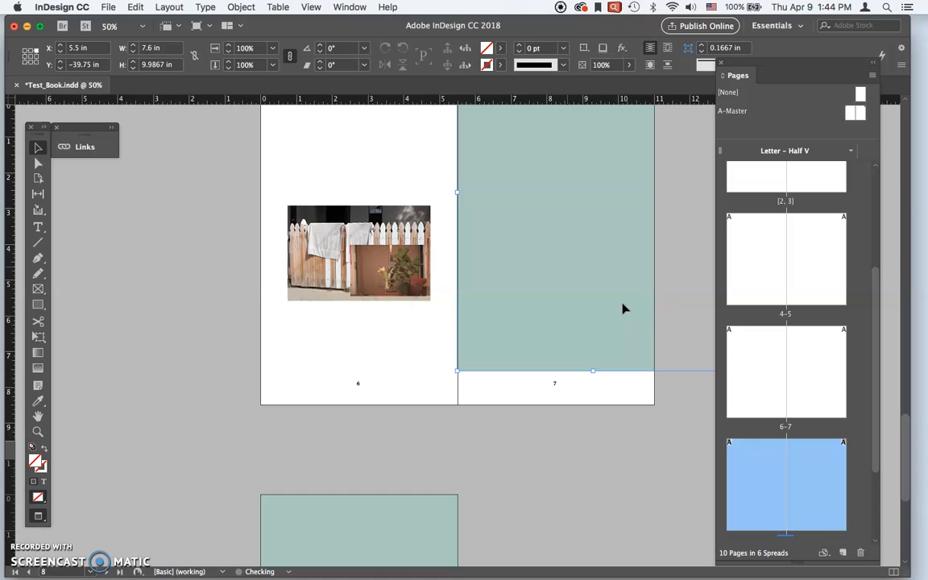
pyautogui.press('super+z')
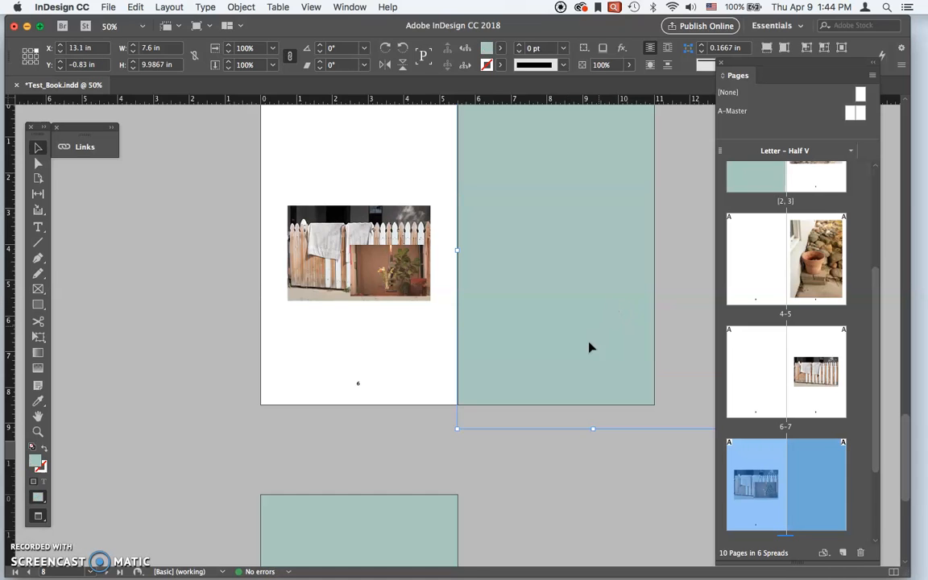
pyautogui.click(584, 493)
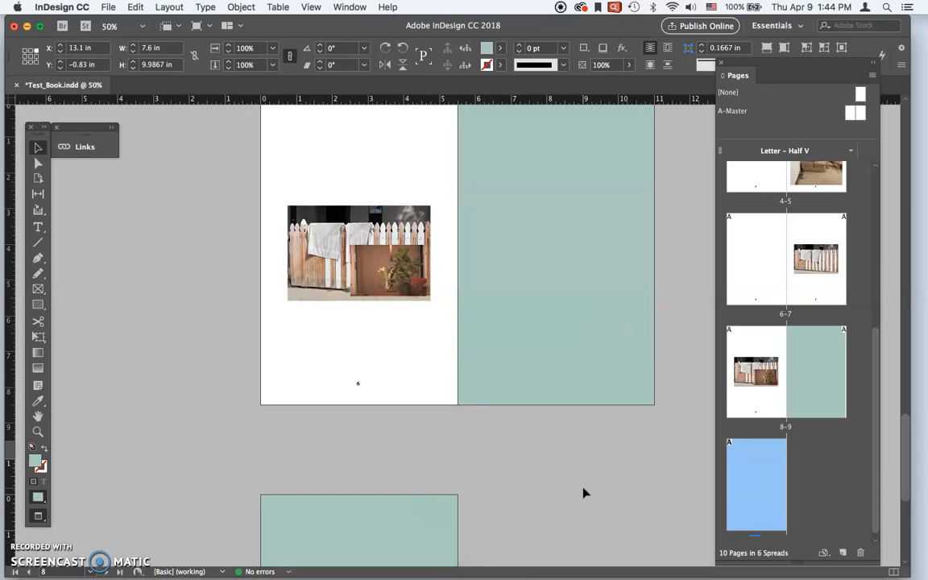
# Zoom out to the cover and first spread, and save the document.
pyautogui.scroll(5, 583, 493)
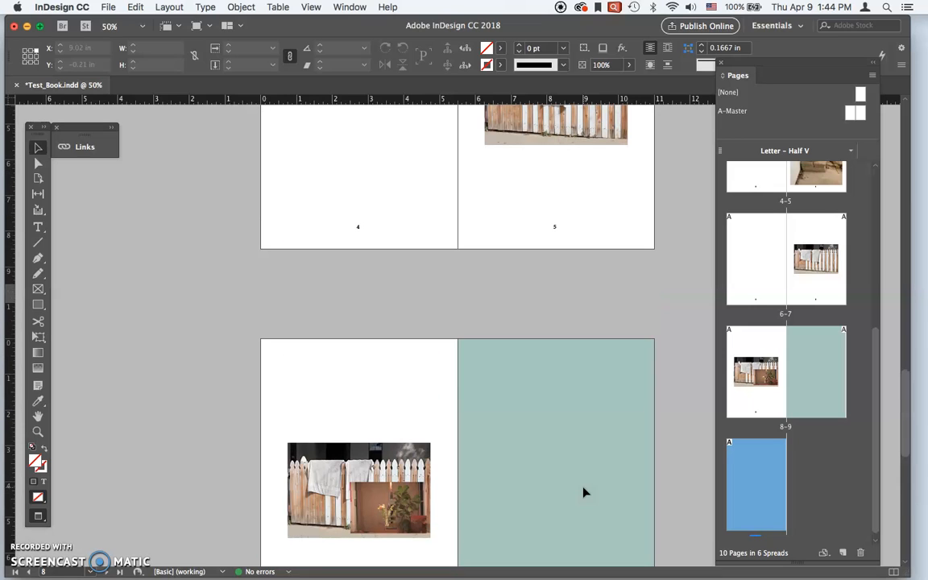
pyautogui.press('super+minus')
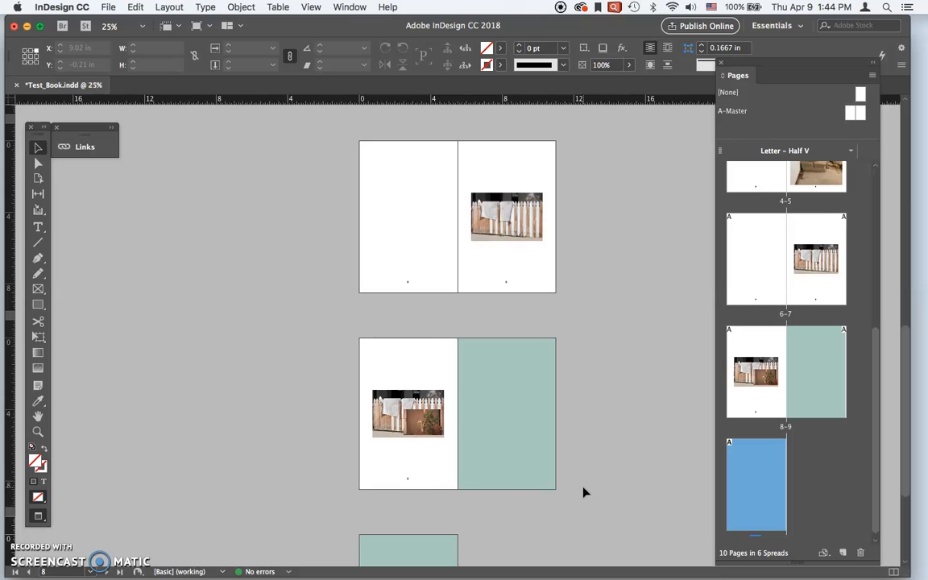
pyautogui.scroll(12, 598, 446)
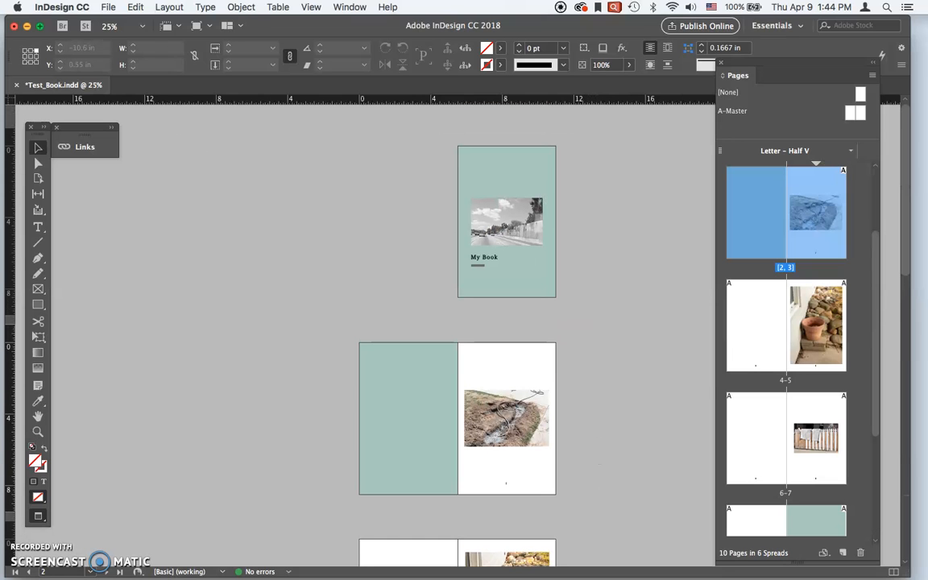
pyautogui.click(108, 6)
pyautogui.click(119, 92)
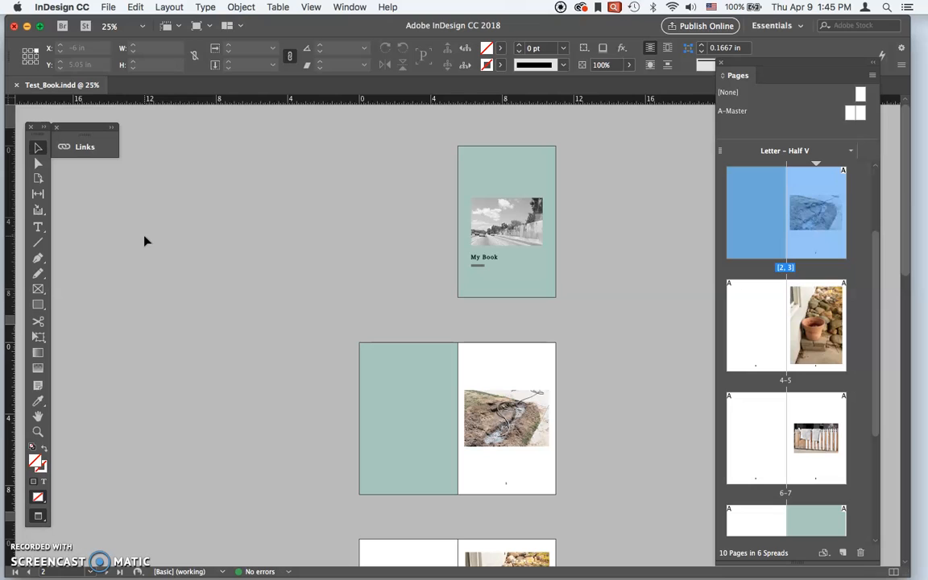
# Examine the file name and format options for saving another version, including InDesign CS4 or later (IDML), and cancel without saving.
pyautogui.click(108, 6)
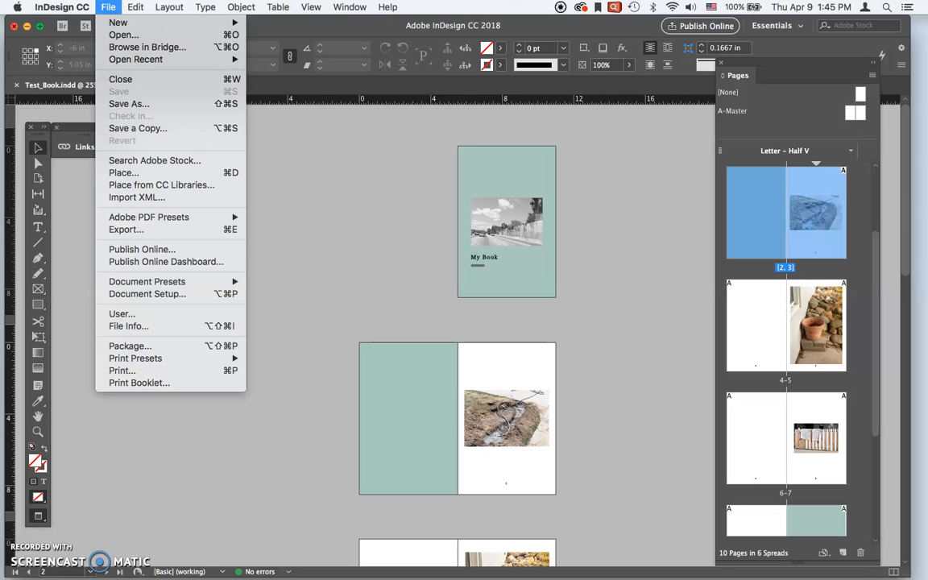
pyautogui.click(125, 103)
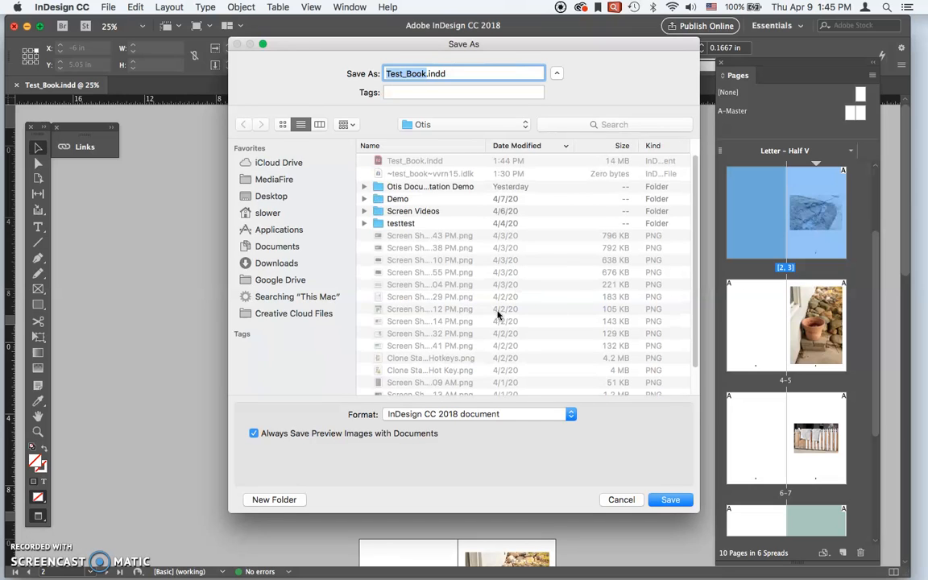
pyautogui.click(527, 415)
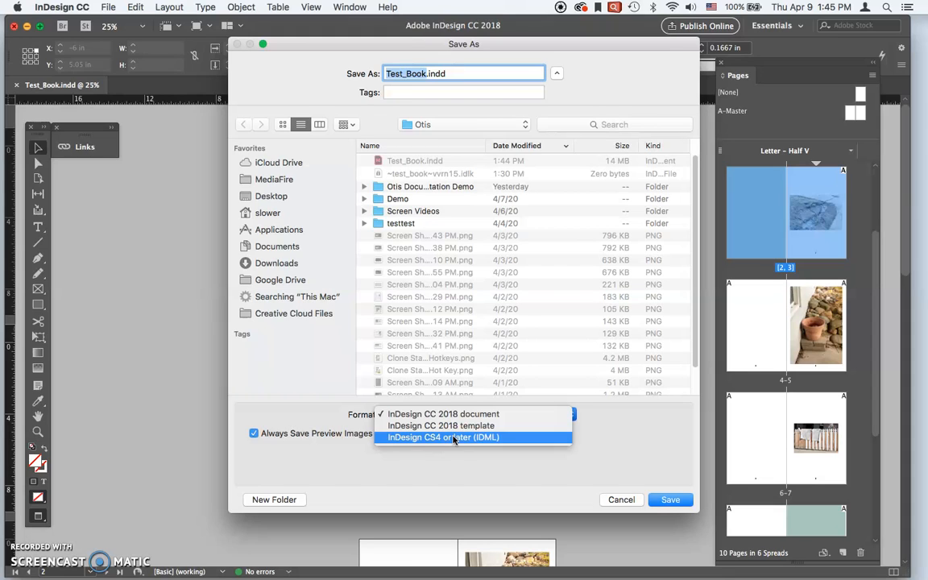
pyautogui.click(456, 73)
pyautogui.click(430, 73)
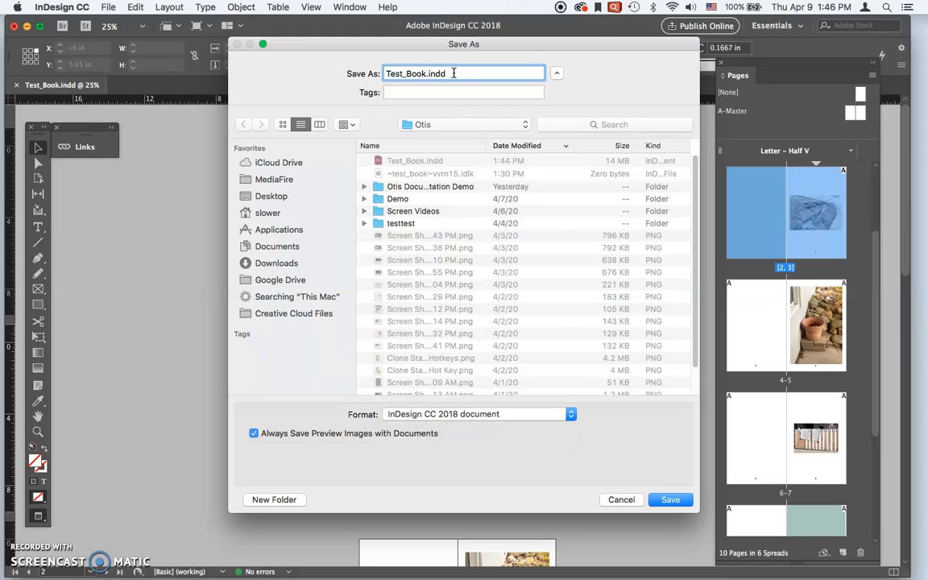
pyautogui.click(624, 500)
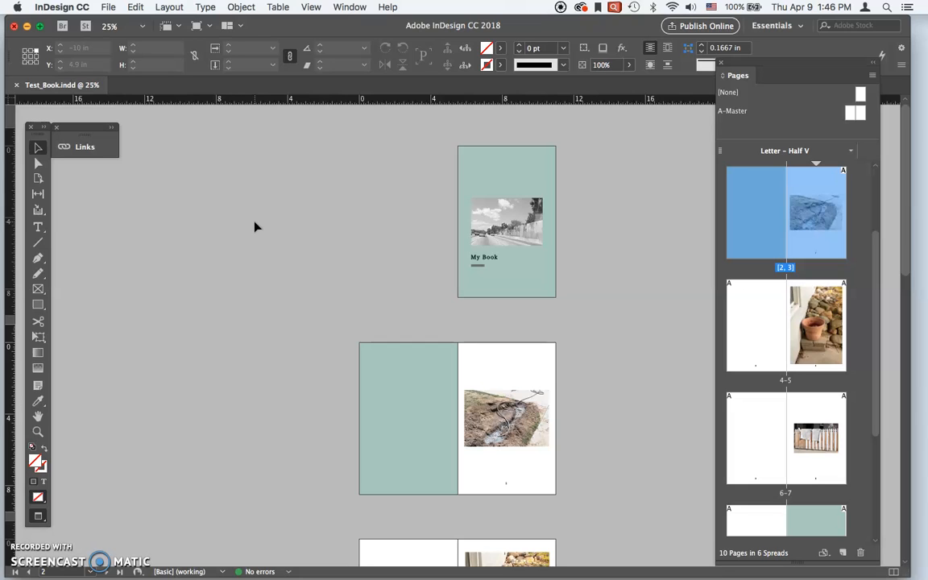
# Check the status of the document's linked images, and close the list.
pyautogui.click(107, 7)
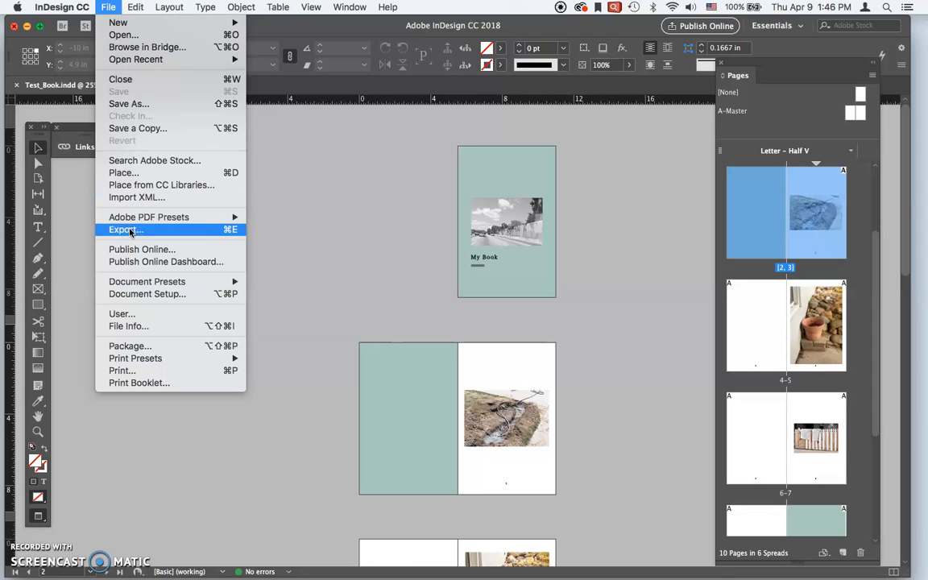
pyautogui.click(85, 146)
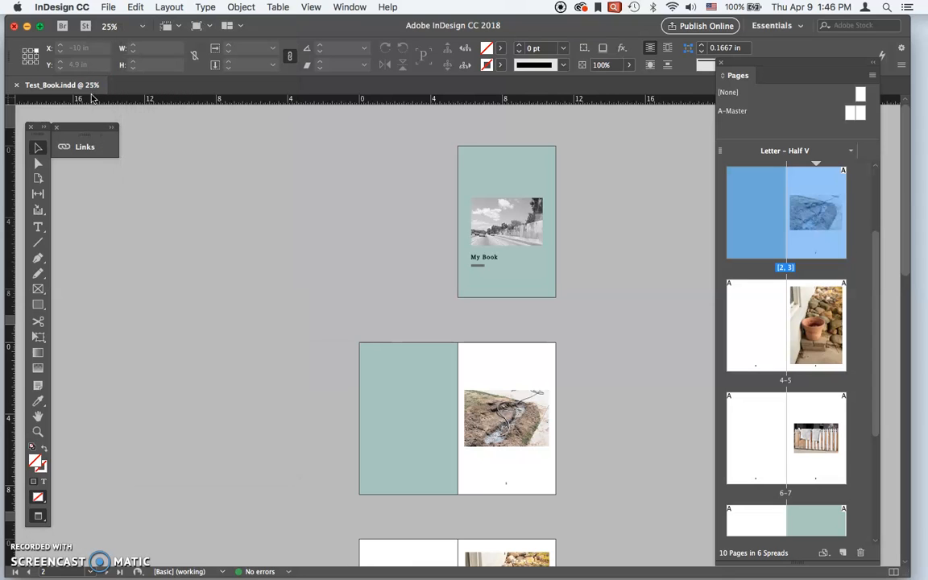
pyautogui.click(84, 147)
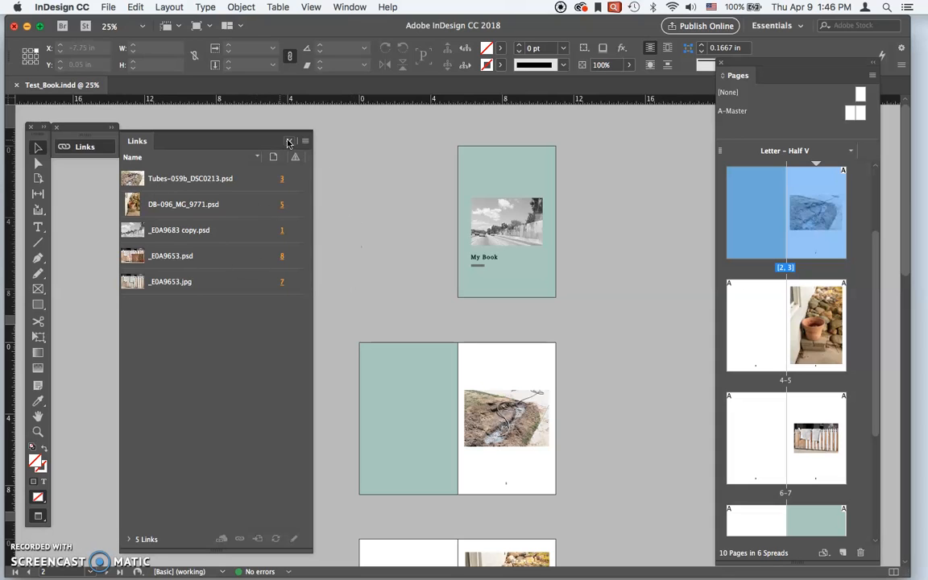
pyautogui.doubleClick(254, 129)
pyautogui.click(314, 240)
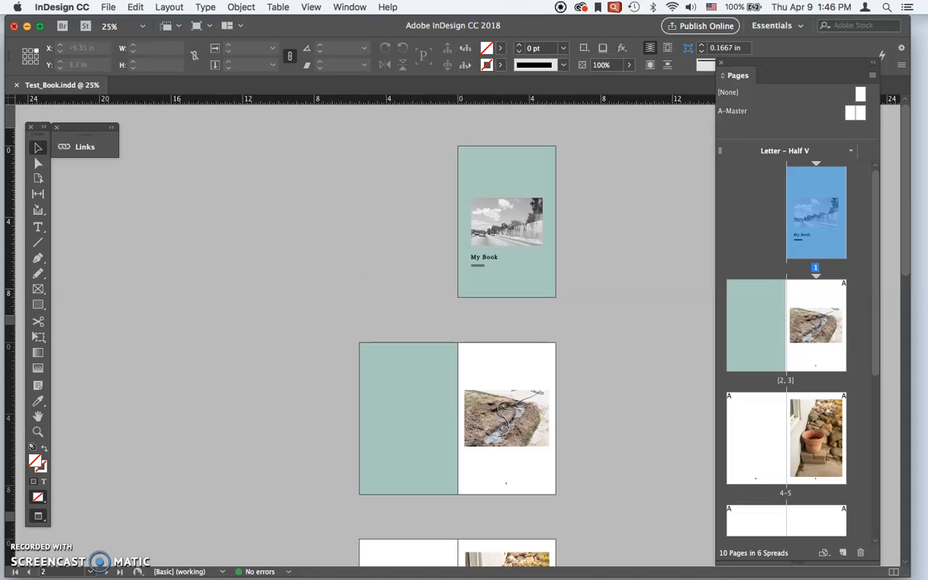
# Begin an Adobe PDF (Print) export, prefixing the file name Test_Book.pdf with the author's first name and an underscore.
pyautogui.click(108, 6)
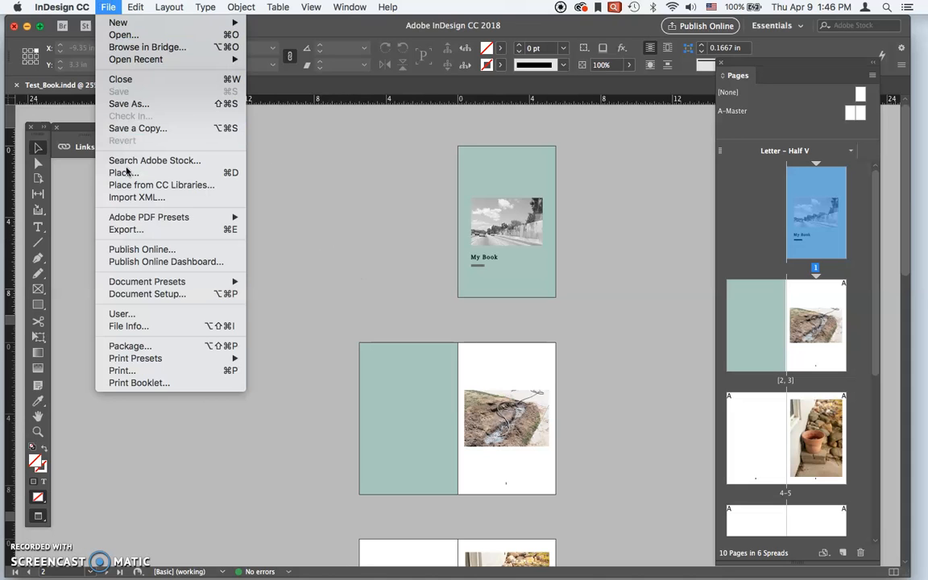
pyautogui.click(151, 230)
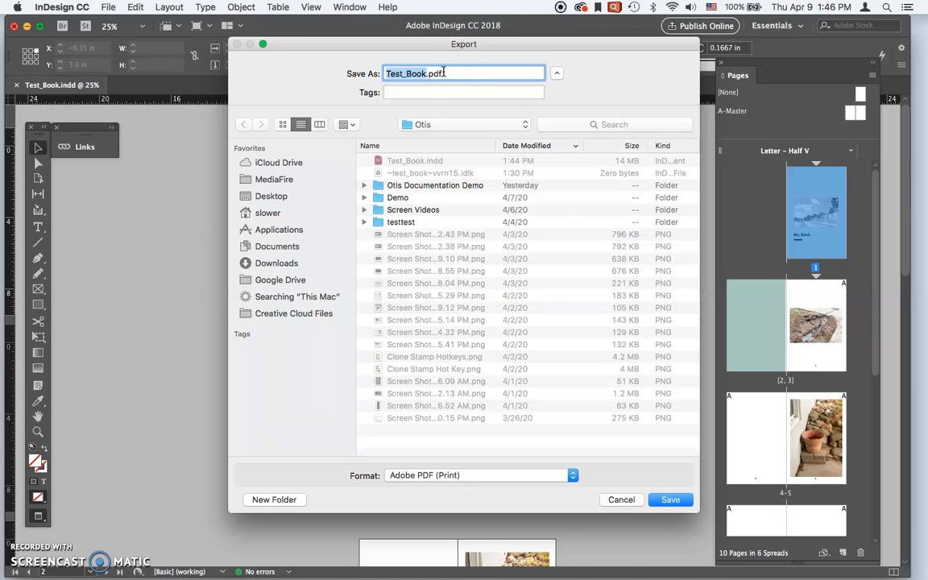
pyautogui.click(405, 75)
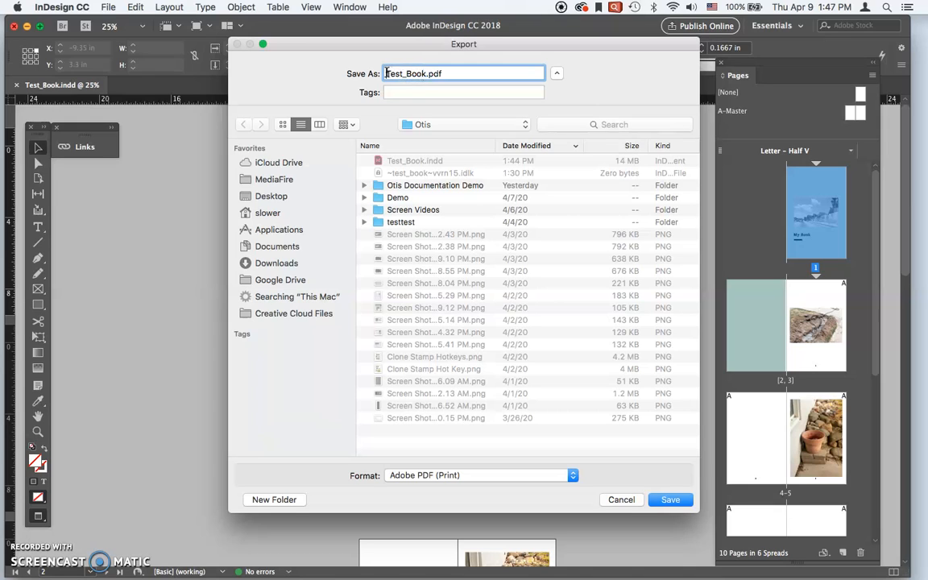
pyautogui.click(385, 73)
pyautogui.write('Seth_')
pyautogui.click(669, 499)
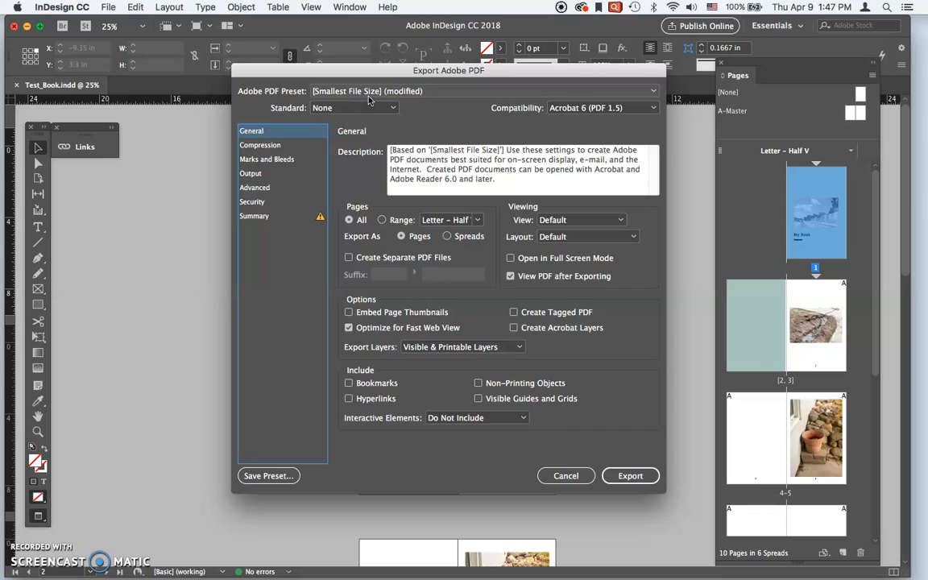
# Choose the High Quality Print preset for the PDF export.
pyautogui.click(420, 92)
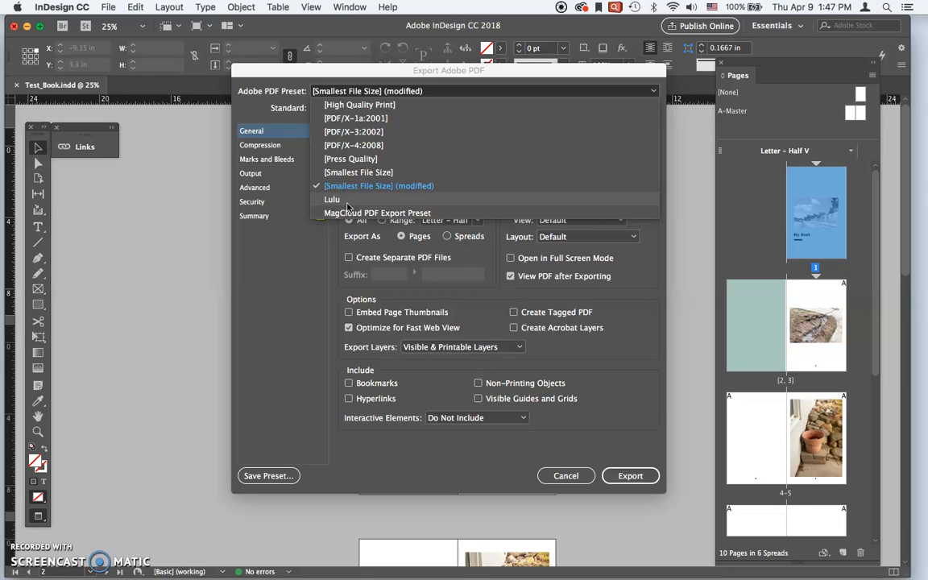
pyautogui.click(352, 107)
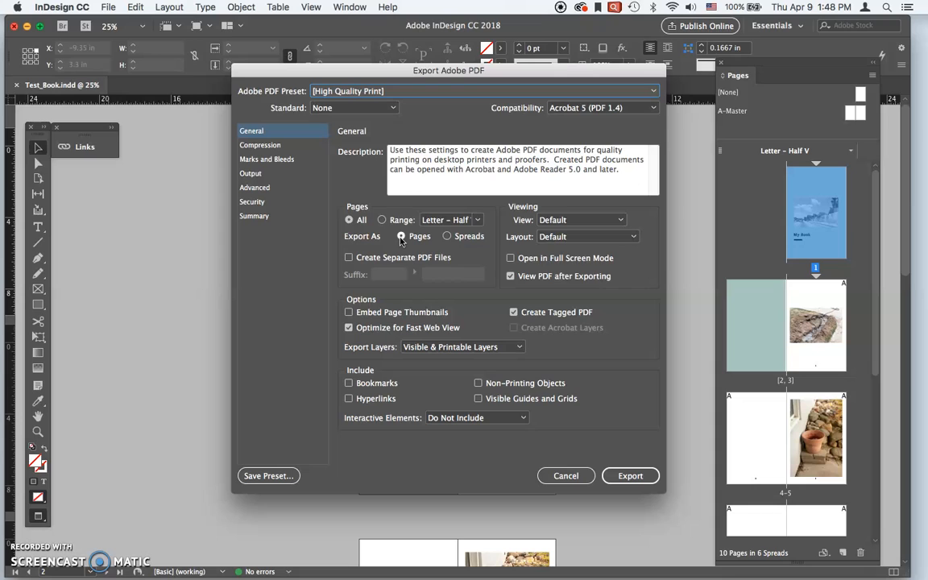
# Examine the compression settings for color and grayscale images, including the downsampling resolution and its threshold.
pyautogui.click(284, 146)
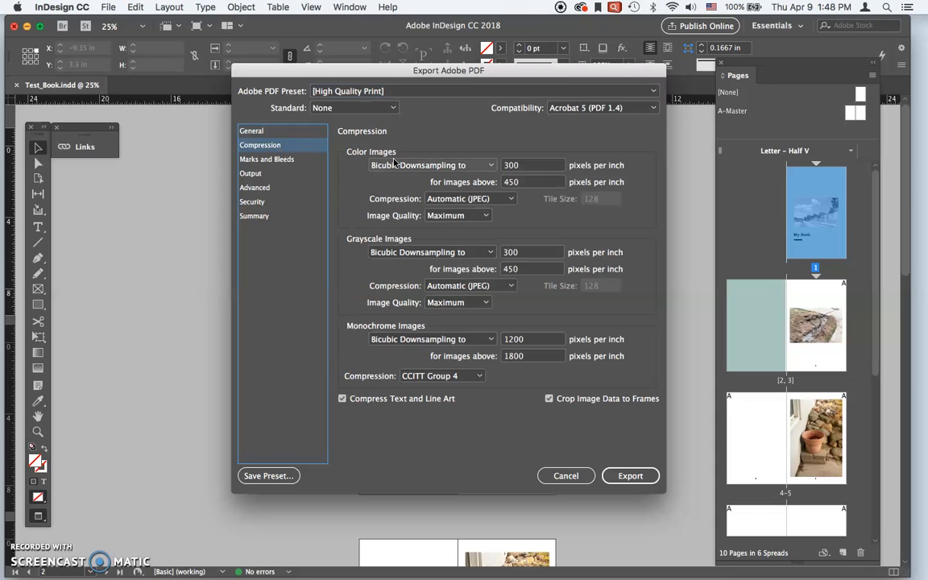
pyautogui.click(519, 165)
pyautogui.click(523, 182)
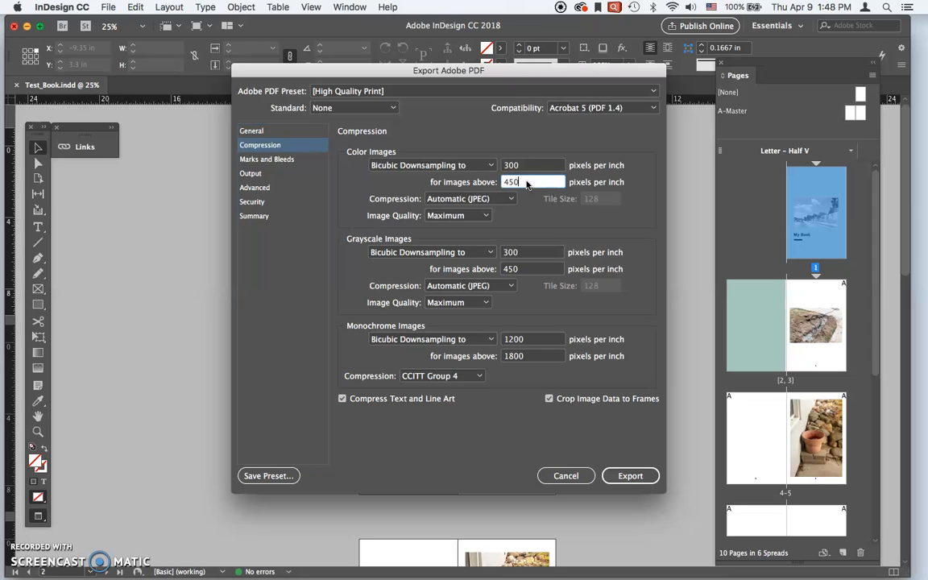
pyautogui.click(521, 165)
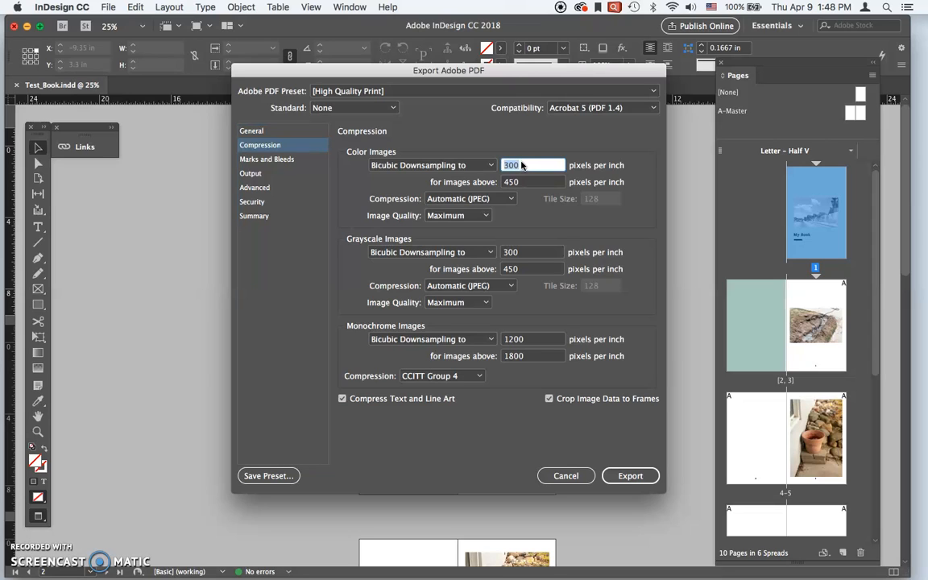
pyautogui.click(521, 182)
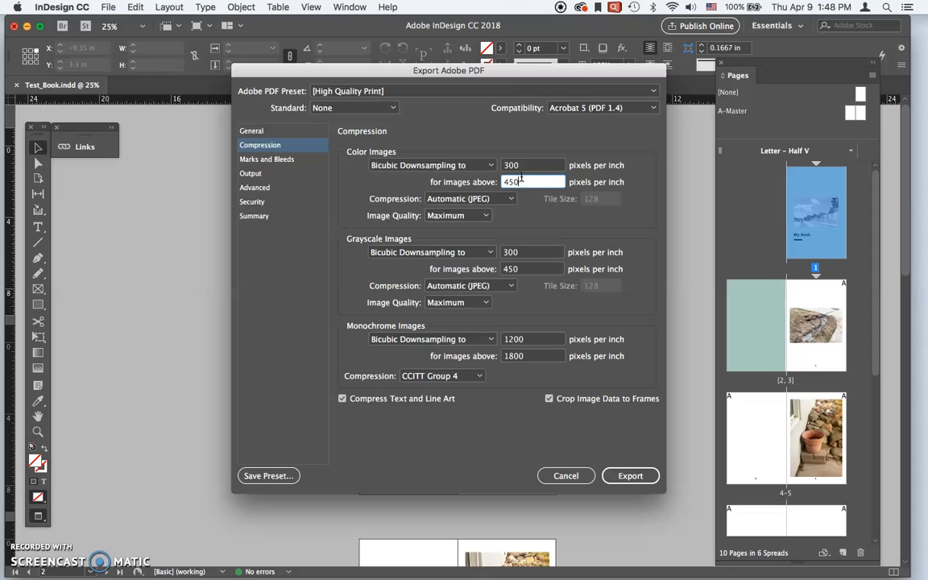
pyautogui.click(523, 165)
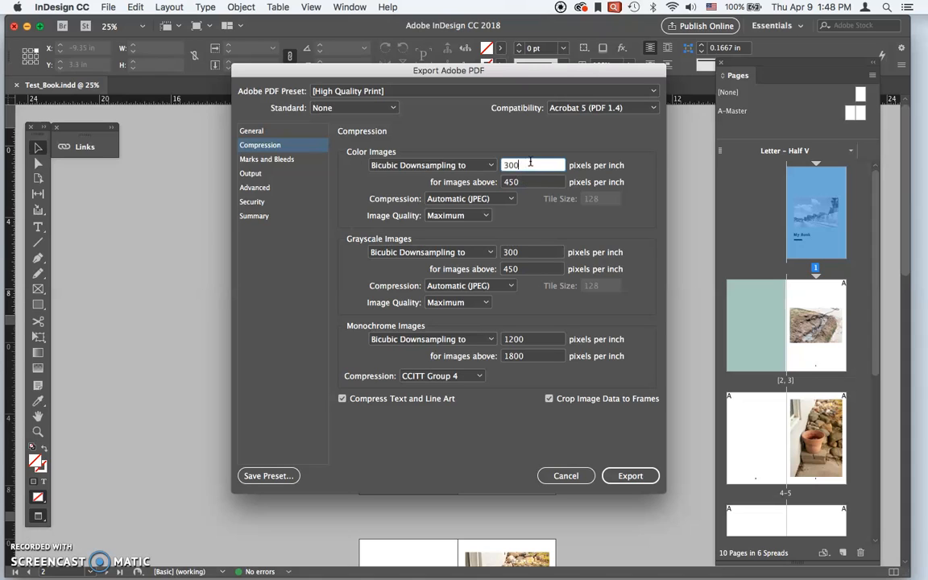
pyautogui.doubleClick(528, 164)
pyautogui.click(527, 164)
pyautogui.press('Tab')
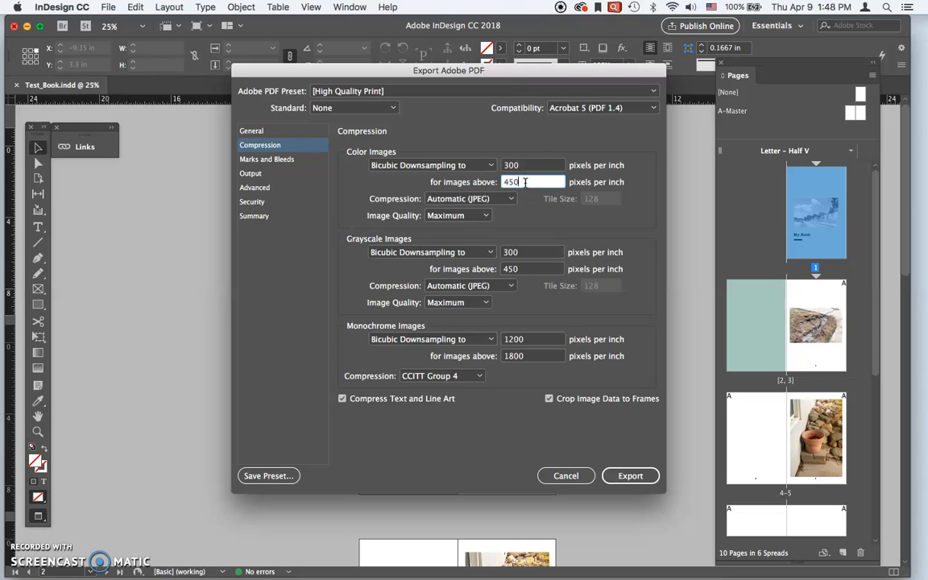
pyautogui.click(524, 252)
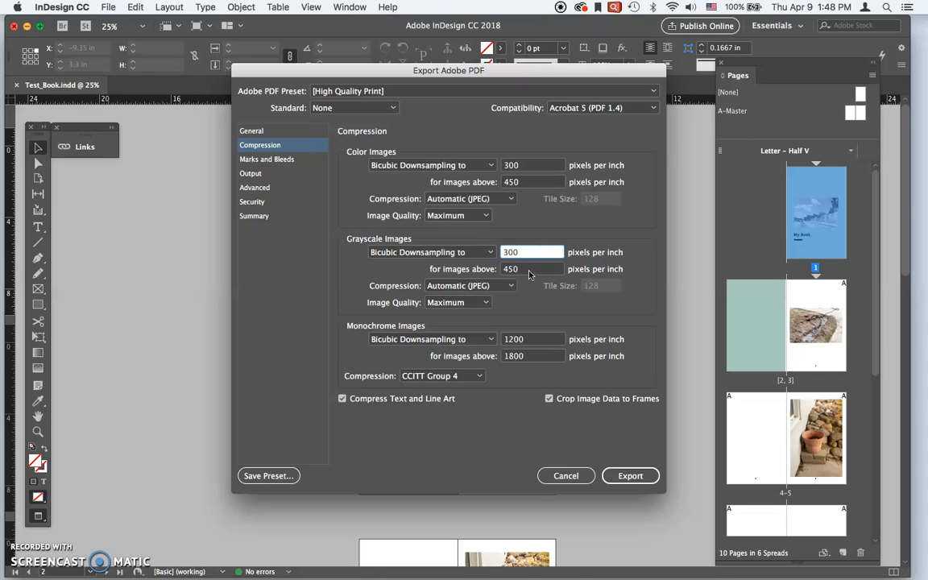
pyautogui.doubleClick(524, 252)
# Check the color conversion options in the PDF output settings, keeping No Color Conversion.
pyautogui.click(282, 173)
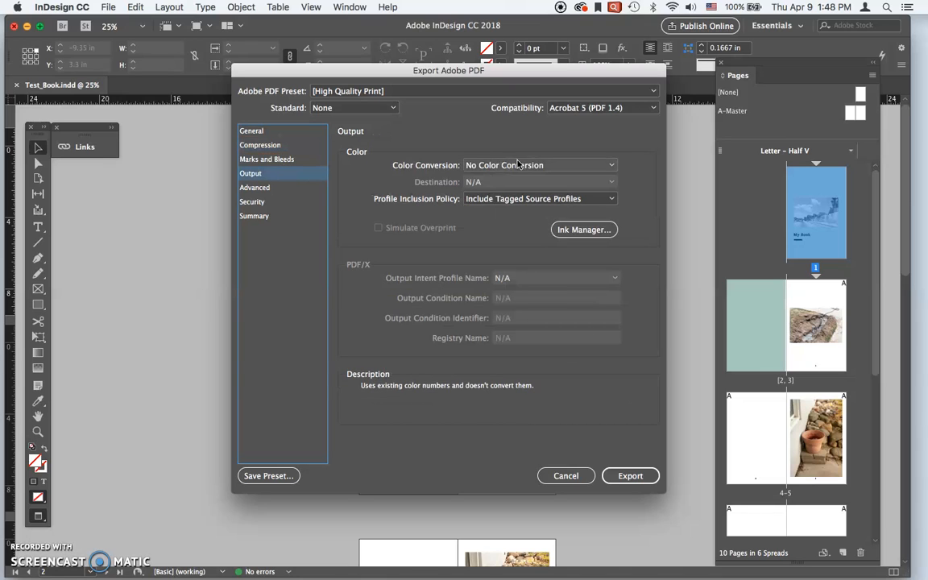
pyautogui.click(571, 165)
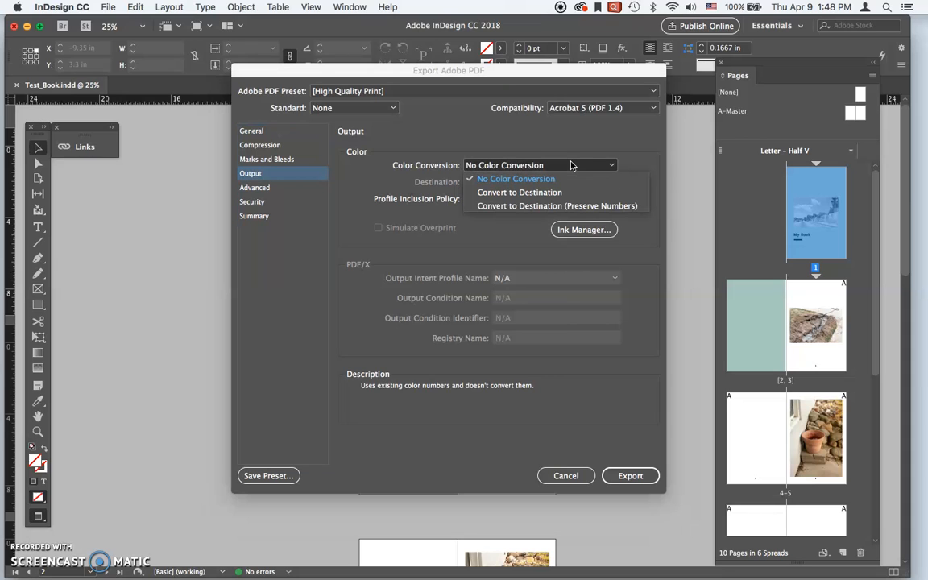
pyautogui.click(581, 151)
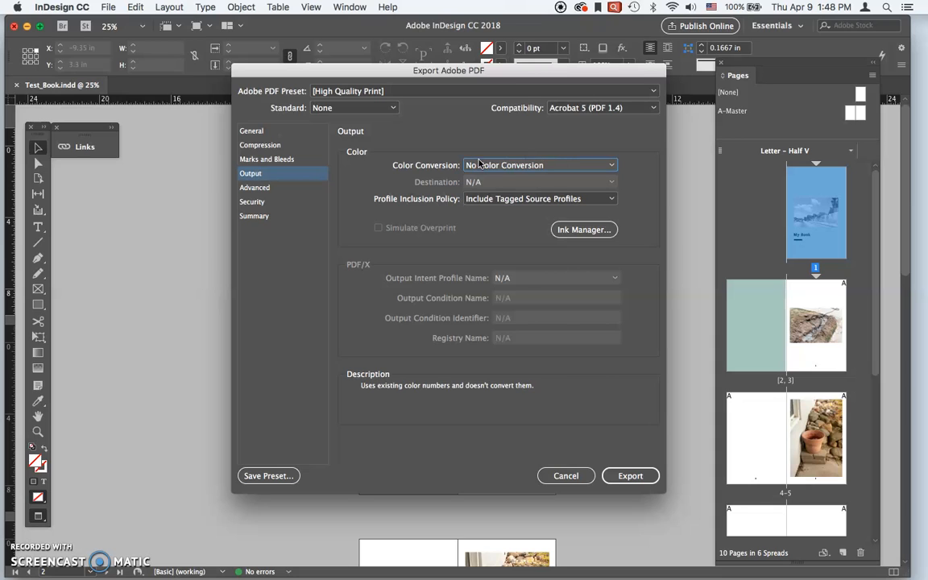
# Export the PDF with the current settings and show the progress of the background tasks.
pyautogui.moveTo(479, 74); pyautogui.dragTo(467, 82)
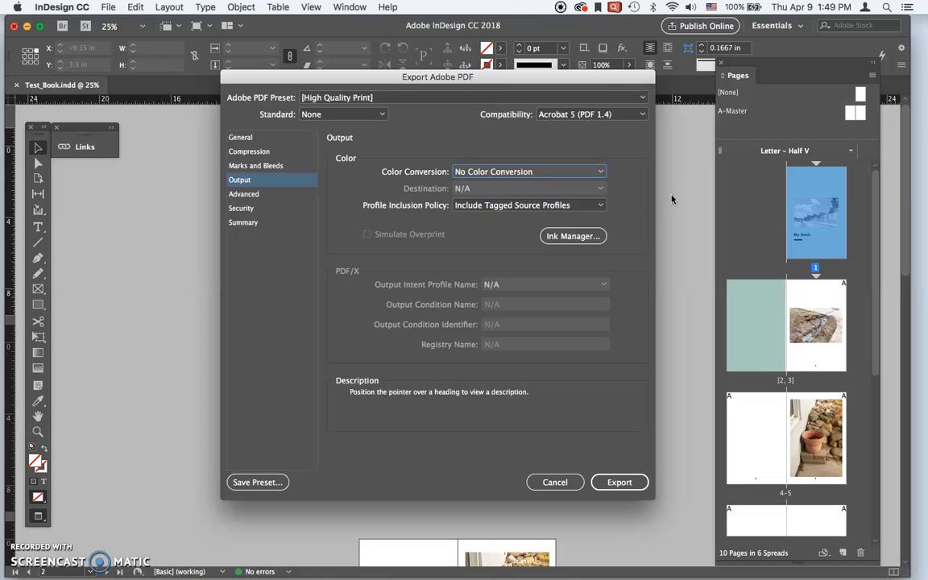
pyautogui.click(627, 483)
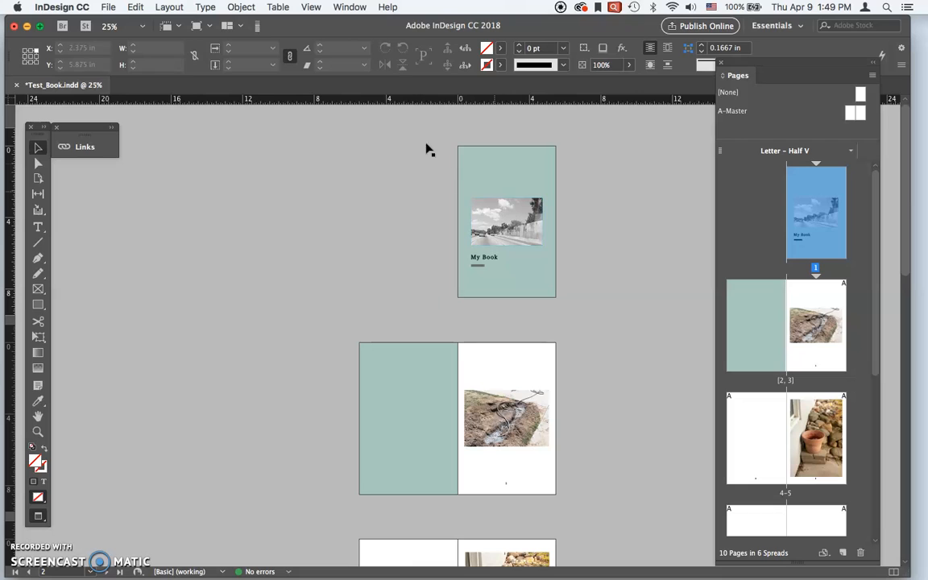
pyautogui.click(257, 26)
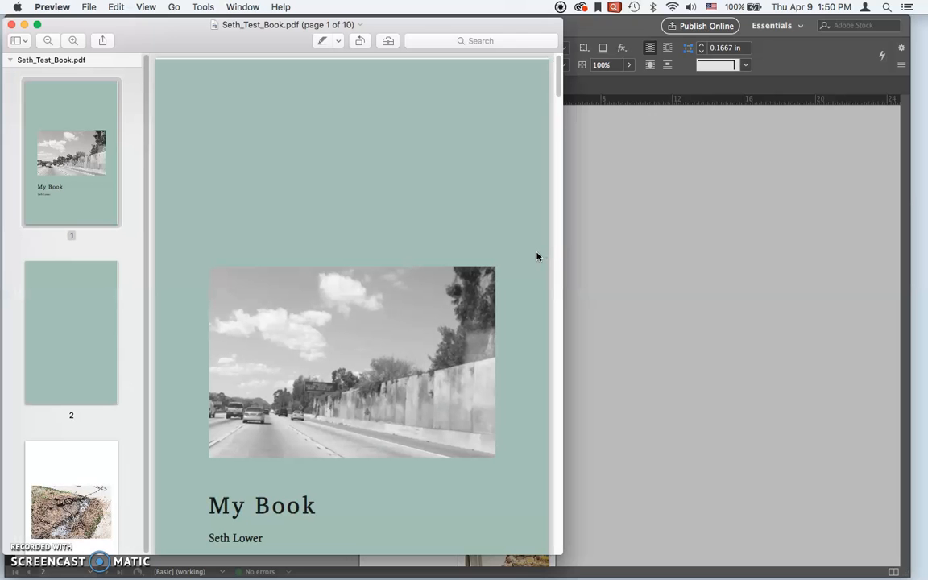
# Enlarge the Preview window of the exported PDF and display the book as two-page spreads.
pyautogui.press('super+minus')
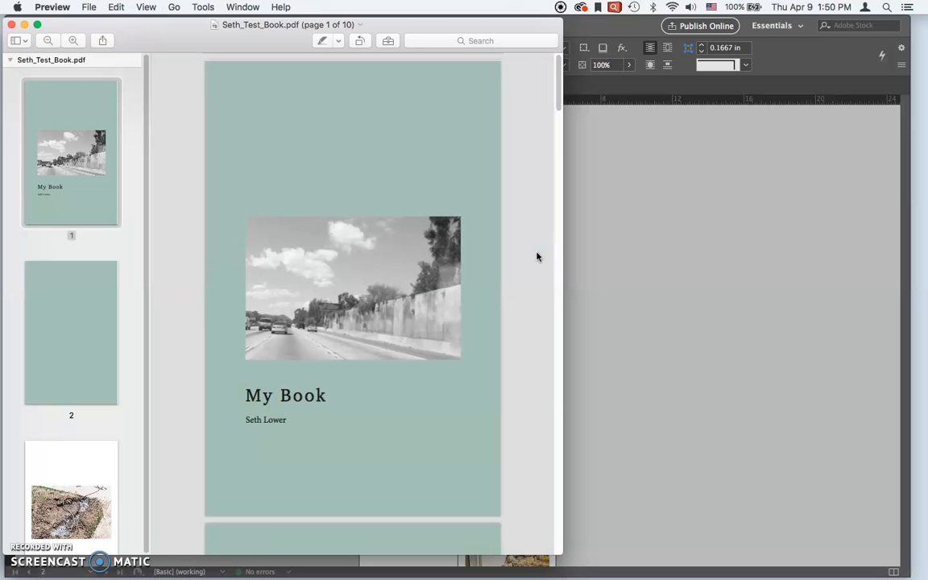
pyautogui.moveTo(561, 554); pyautogui.dragTo(918, 576)
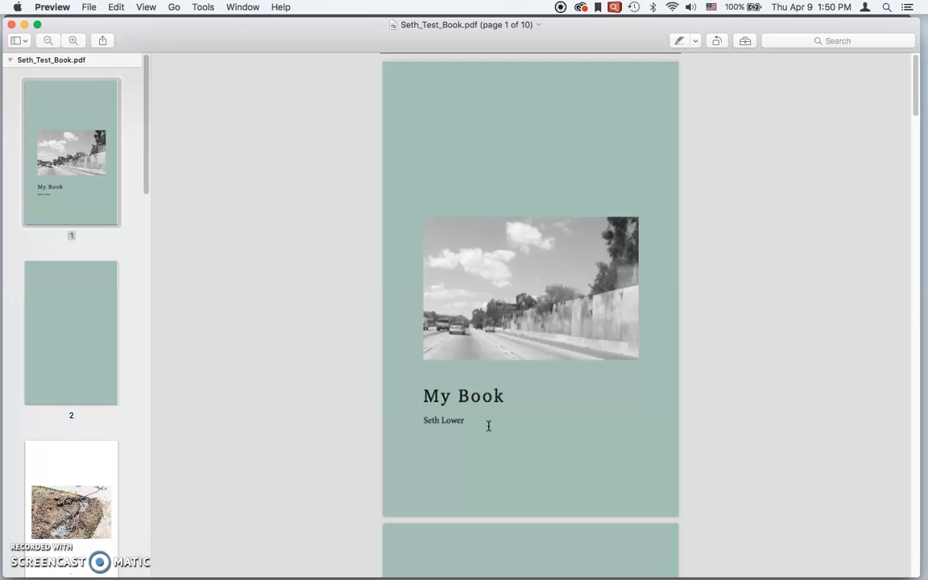
pyautogui.click(146, 6)
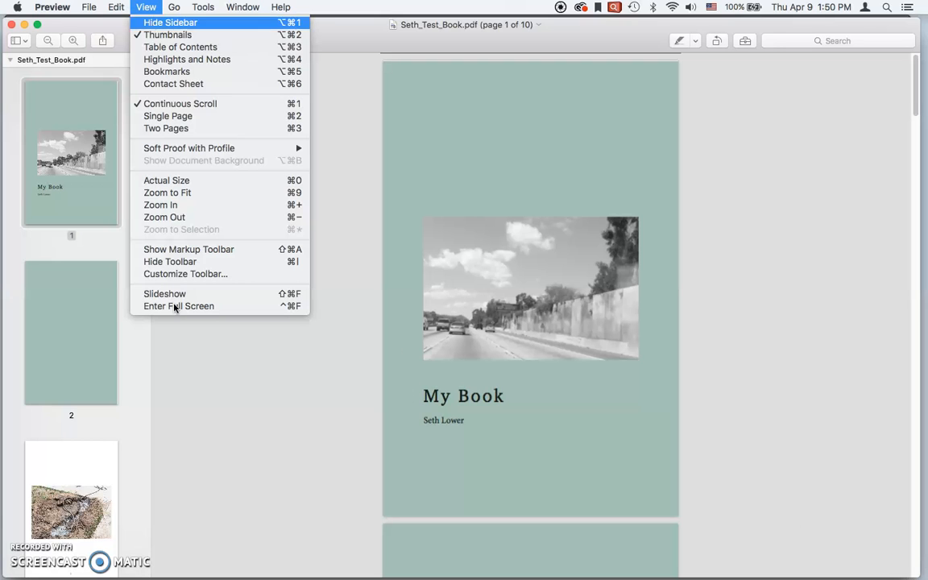
pyautogui.click(195, 131)
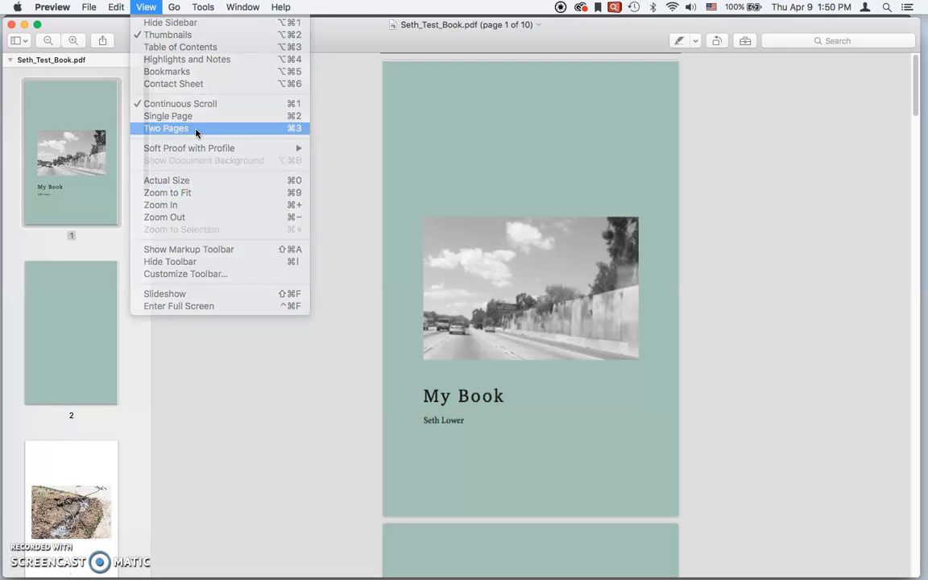
# Page through all spreads of the exported PDF to check images and page numbers, and return to the cover.
pyautogui.scroll(-3, 667, 291)
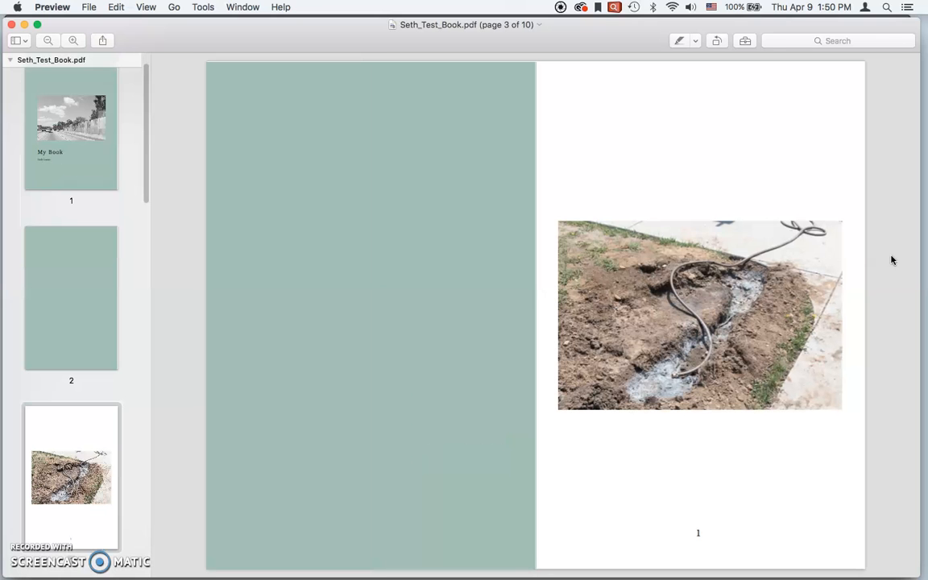
pyautogui.scroll(-3, 892, 259)
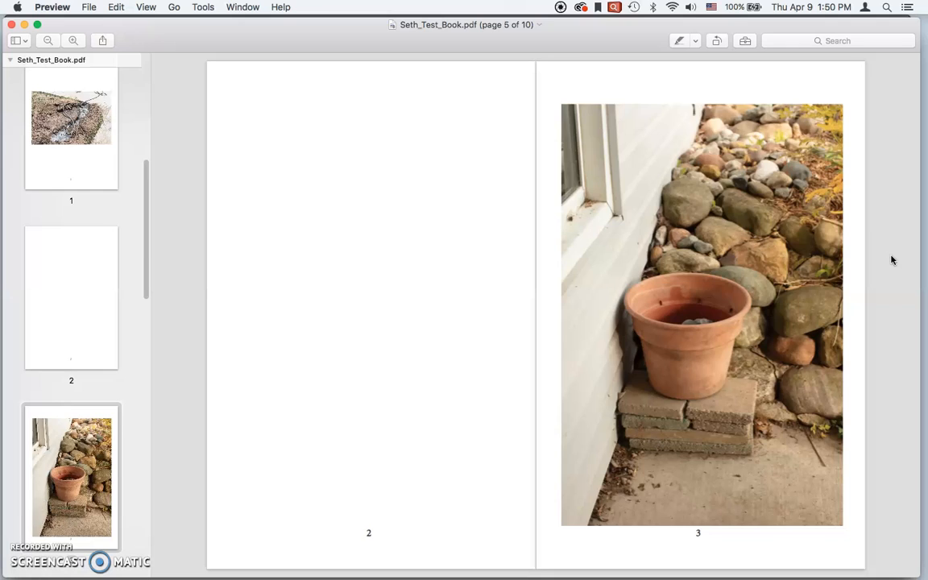
pyautogui.scroll(-3, 891, 259)
pyautogui.scroll(-3, 891, 260)
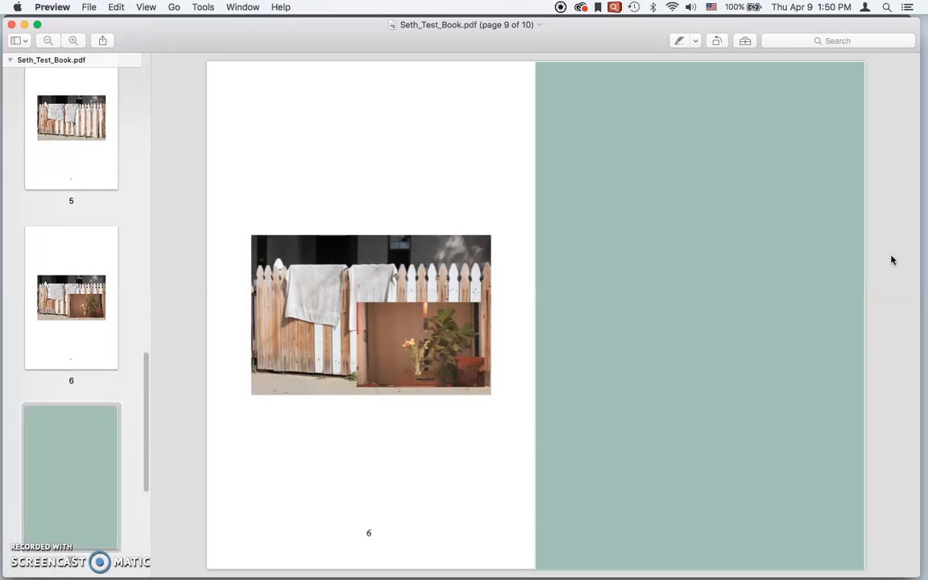
pyautogui.scroll(-3, 891, 259)
pyautogui.scroll(3, 891, 259)
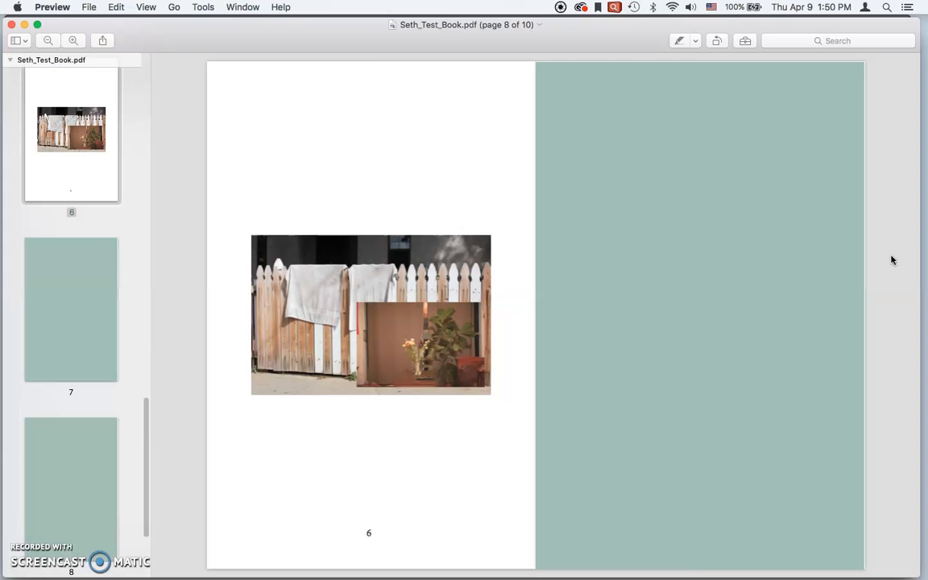
pyautogui.scroll(9, 891, 259)
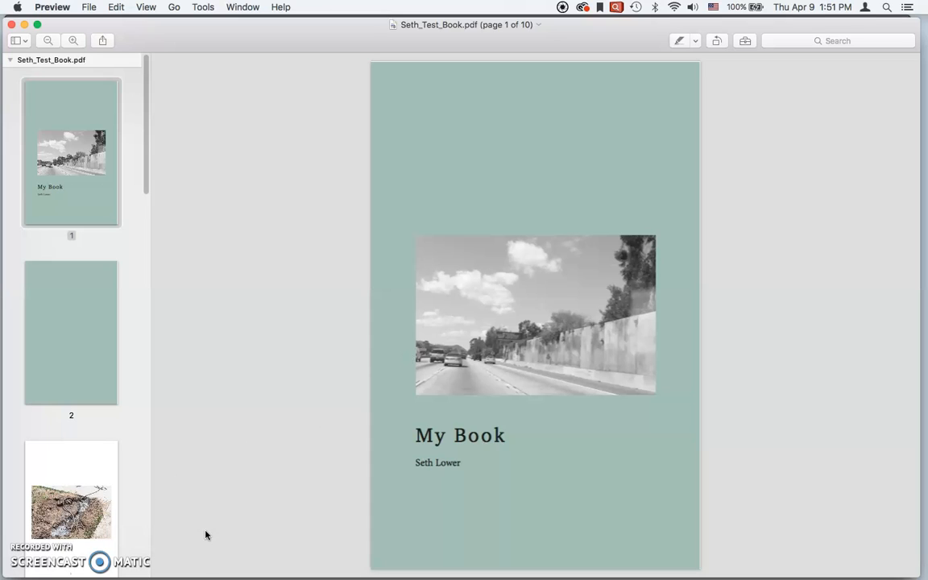
# Switch back to InDesign, review the page size and bleed values in Document Setup, and accept them as they are.
pyautogui.press('super+Tab')
pyautogui.press('super+Tab')
pyautogui.press('super+Tab')
pyautogui.press('super+shift+Tab')
pyautogui.press('super+shift+Tab')
pyautogui.click(108, 6)
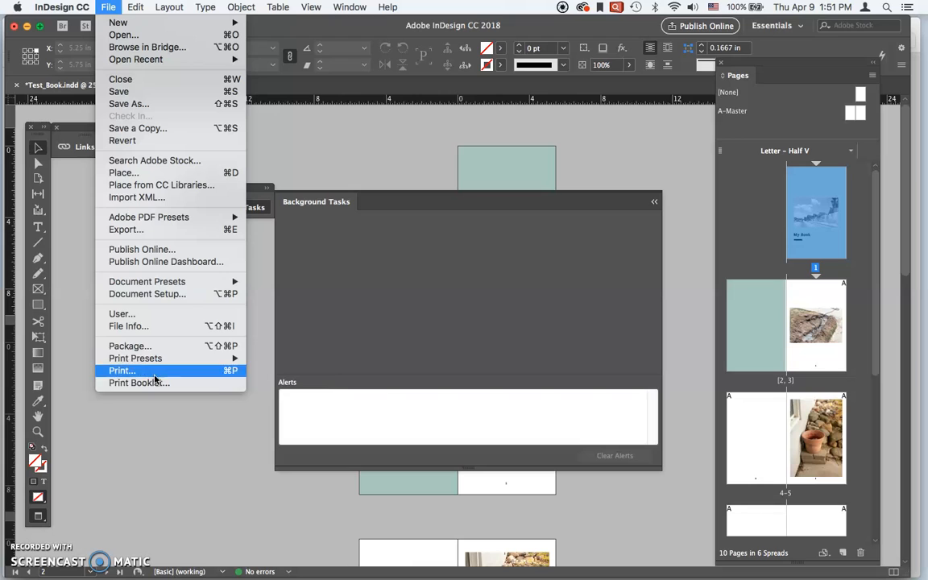
pyautogui.click(174, 296)
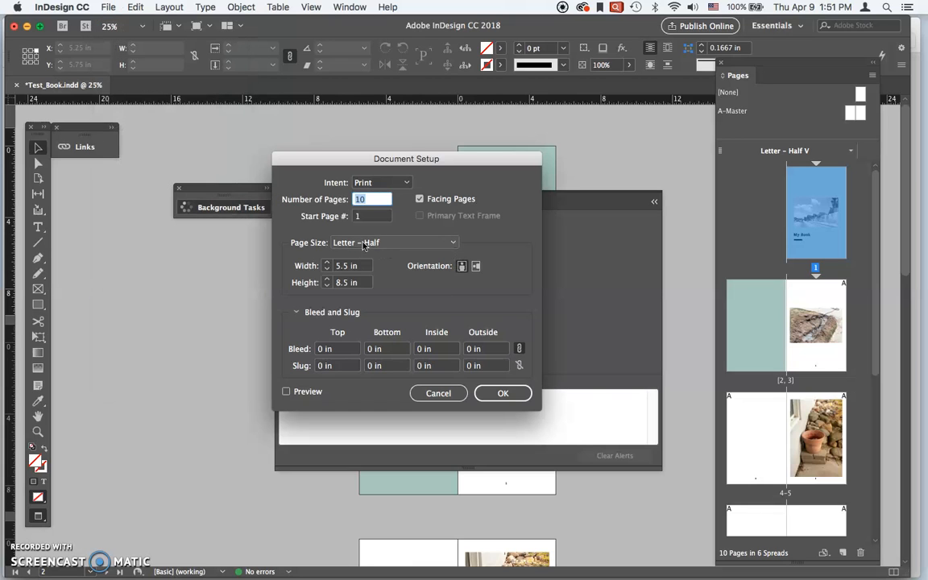
pyautogui.click(516, 392)
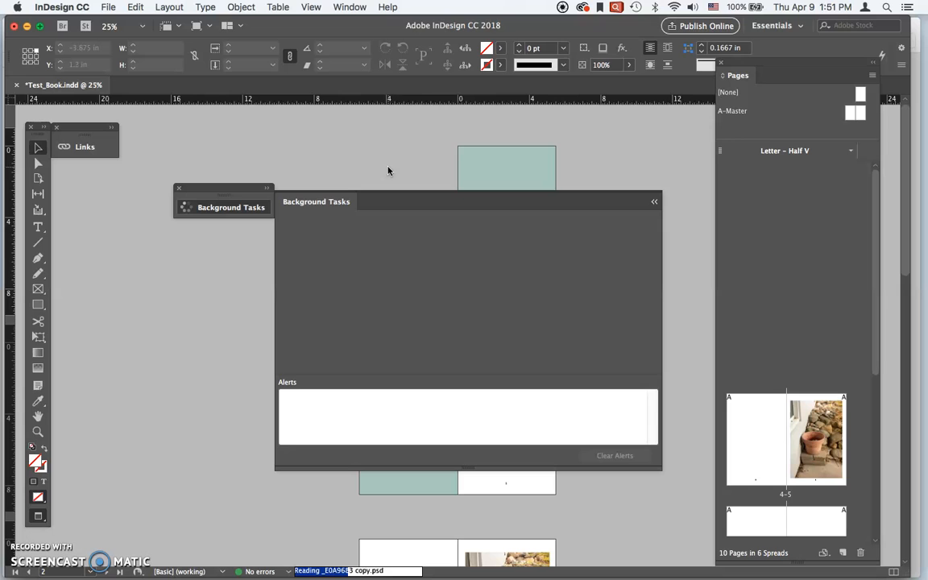
pyautogui.press('super+Tab')
pyautogui.press('super+Tab')
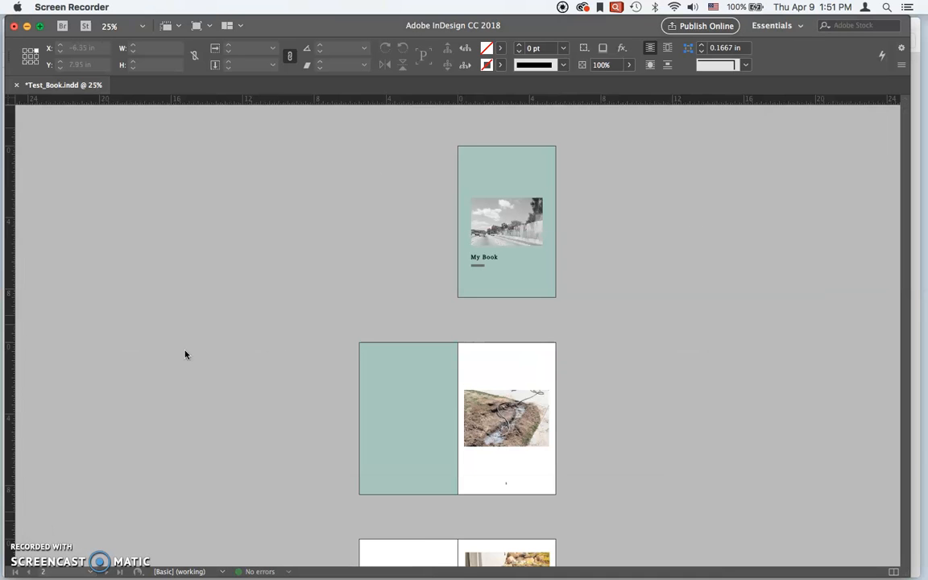